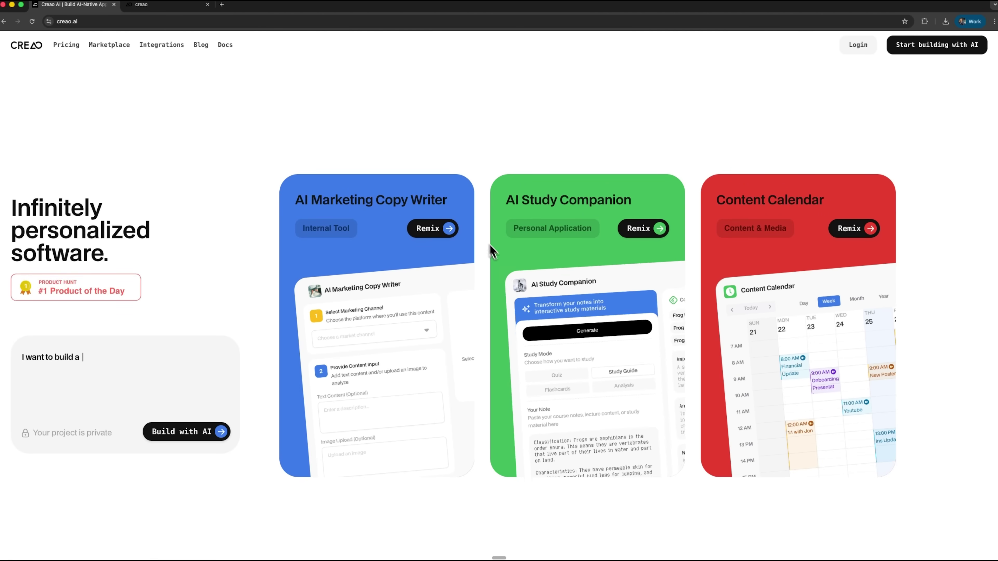
Scroll the creao.ai homepage past How it works, integrations, pricing and blog to the footer.
scroll(698, 426, down, 8)
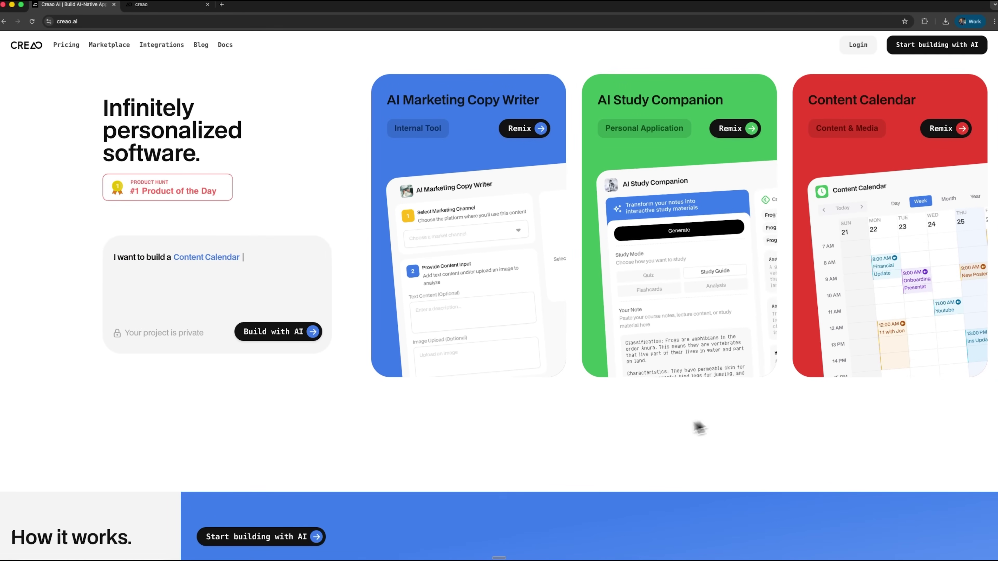
scroll(553, 495, down, 7)
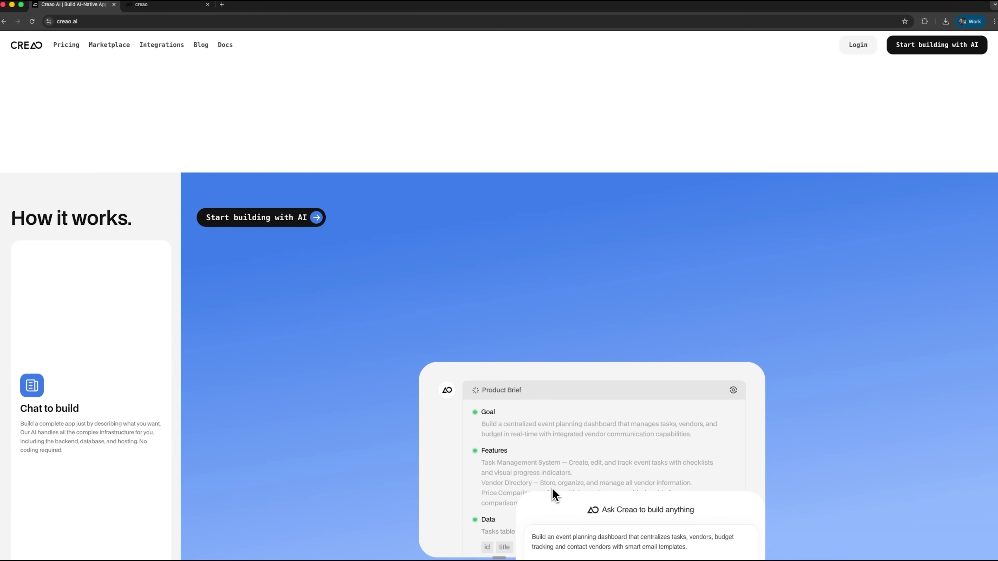
scroll(553, 494, down, 1)
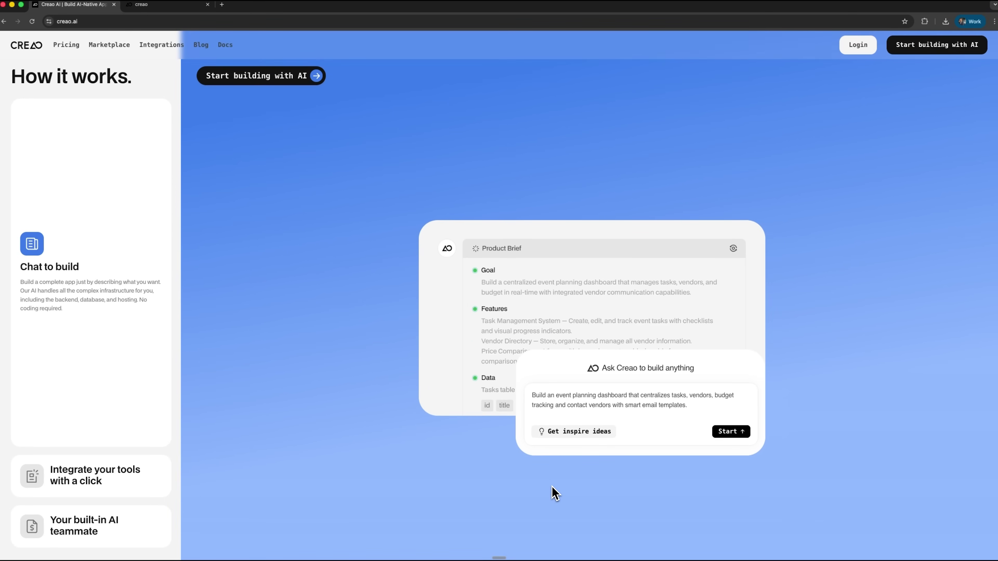
scroll(640, 510, down, 3)
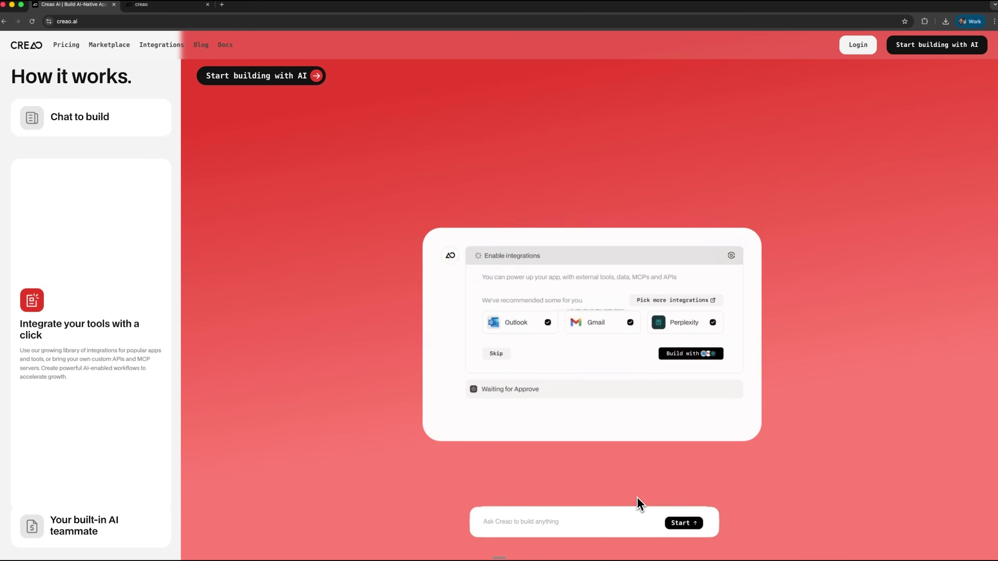
scroll(641, 499, down, 3)
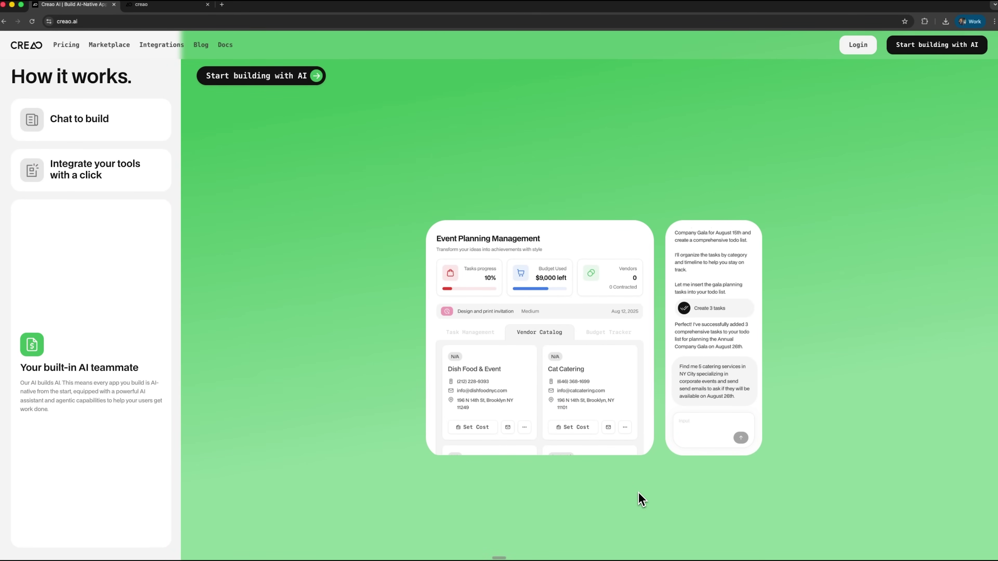
scroll(640, 500, down, 10)
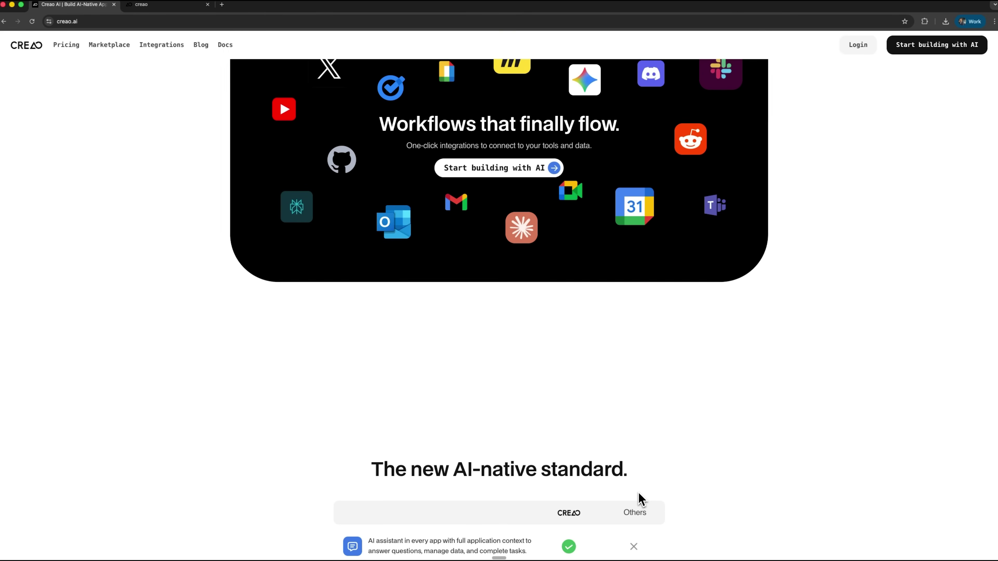
scroll(641, 499, down, 10)
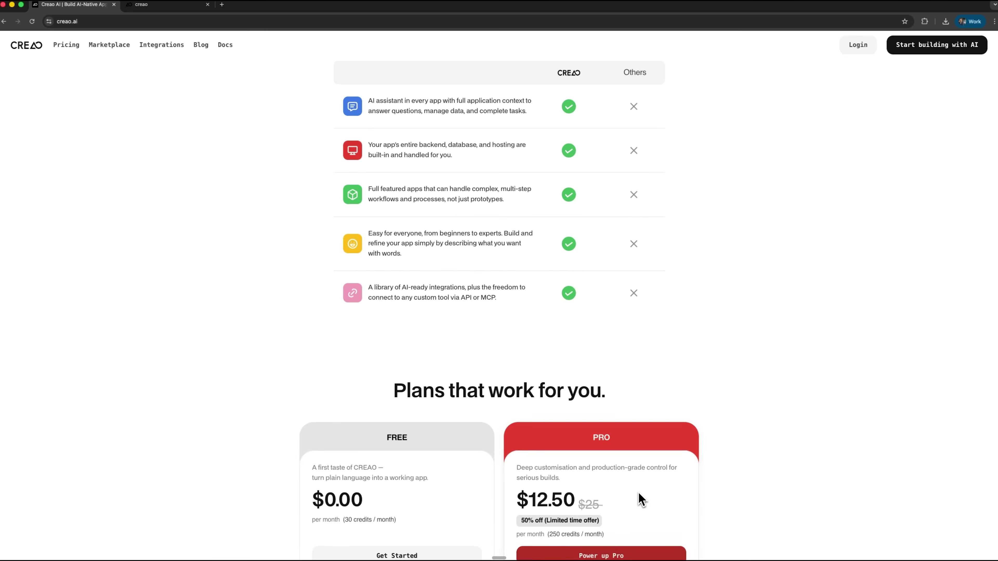
scroll(641, 499, down, 8)
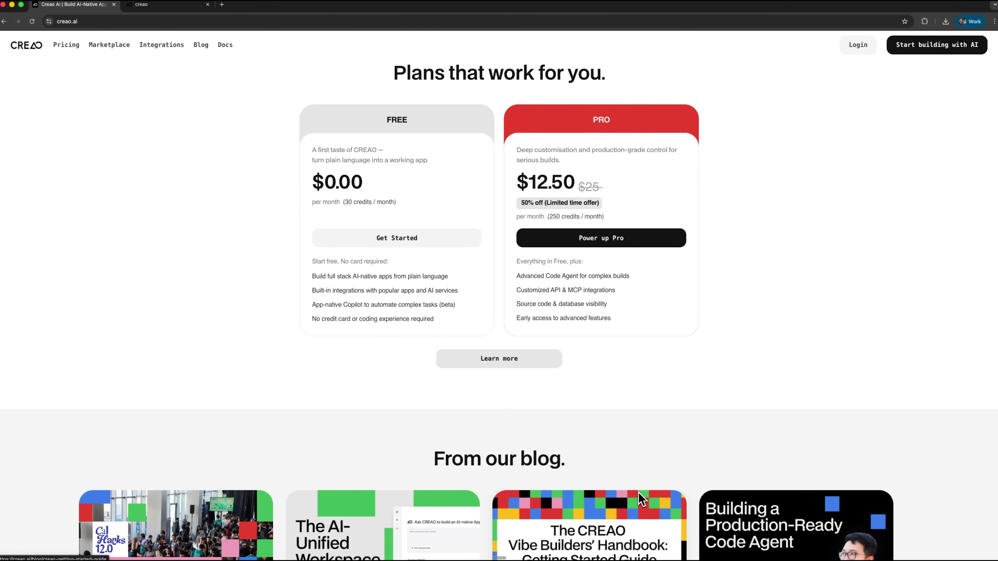
scroll(639, 492, down, 4)
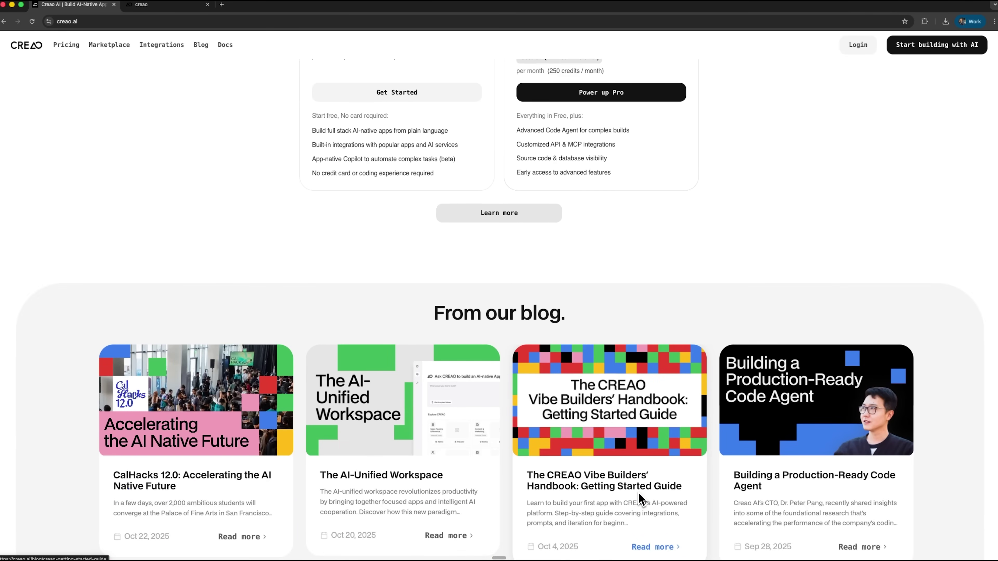
scroll(641, 500, down, 12)
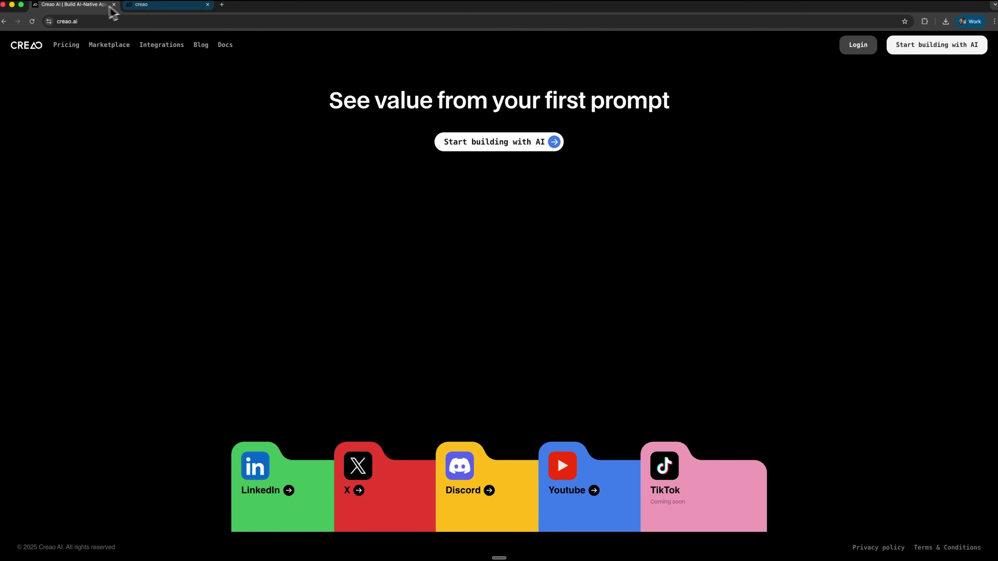
Submit a prompt for a small-bakery order system with customers, orders, status tracking and dashboard.
key(super+w)
click(513, 227)
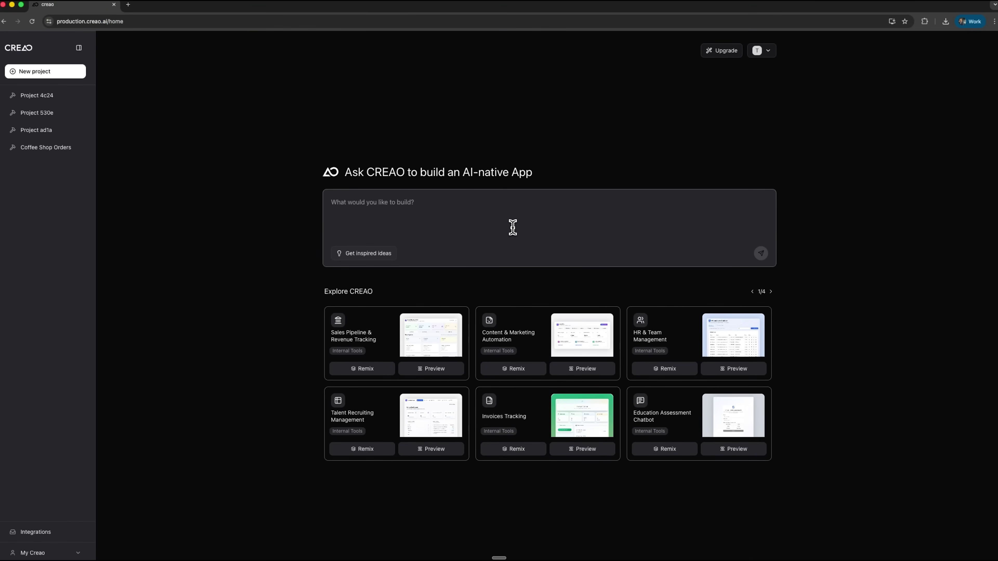
key(super+v)
scroll(513, 228, up, 5)
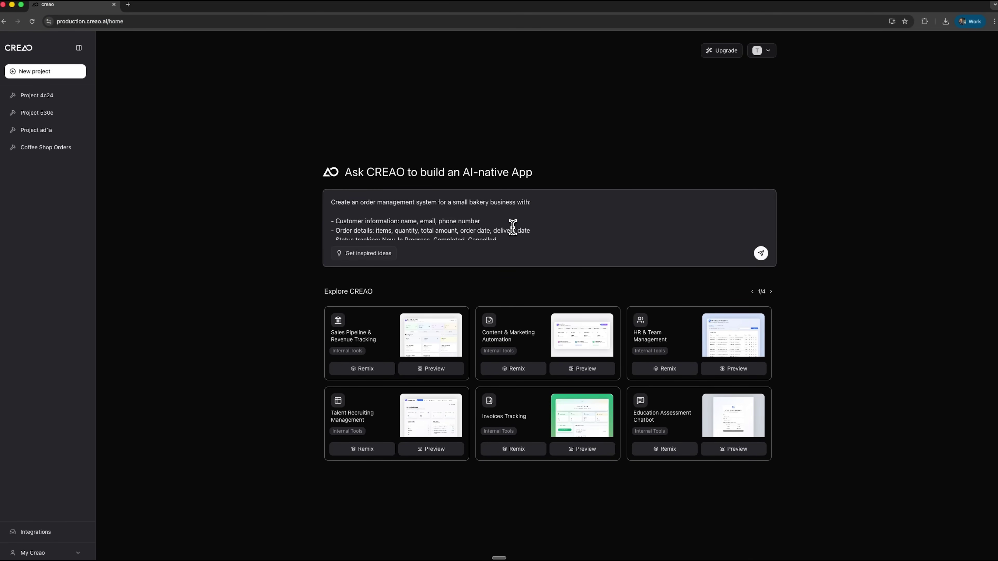
scroll(513, 227, down, 3)
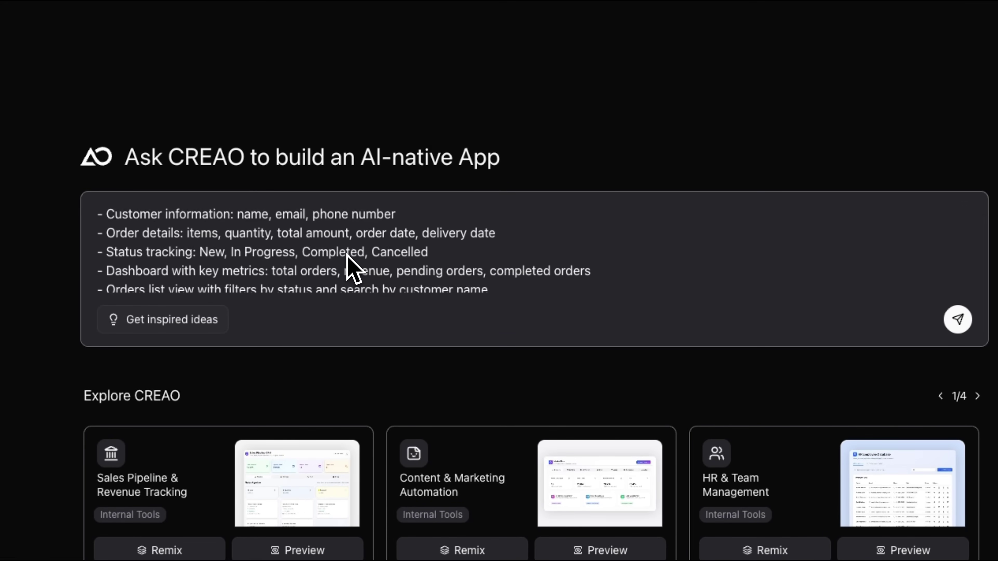
scroll(347, 256, up, 3)
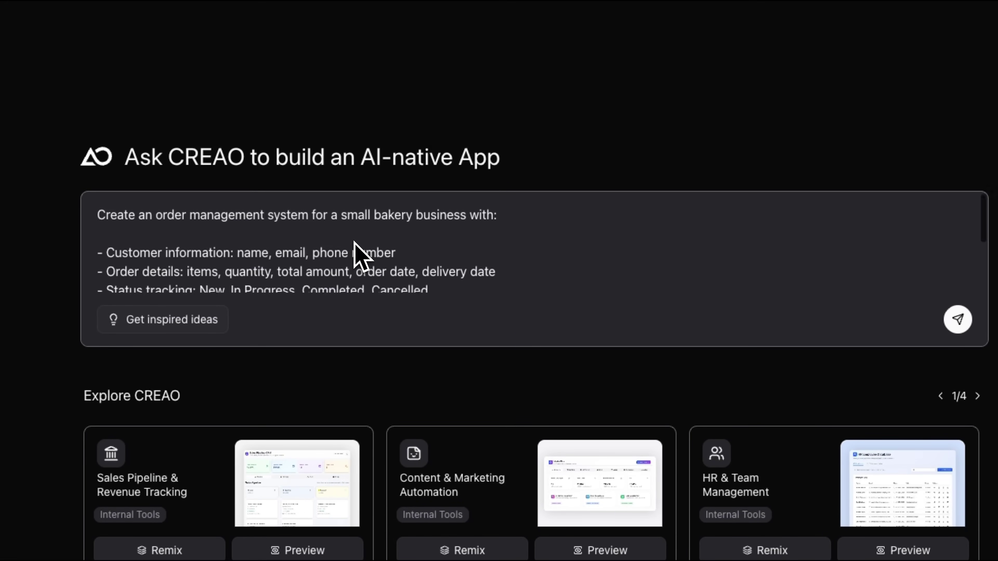
scroll(356, 255, down, 3)
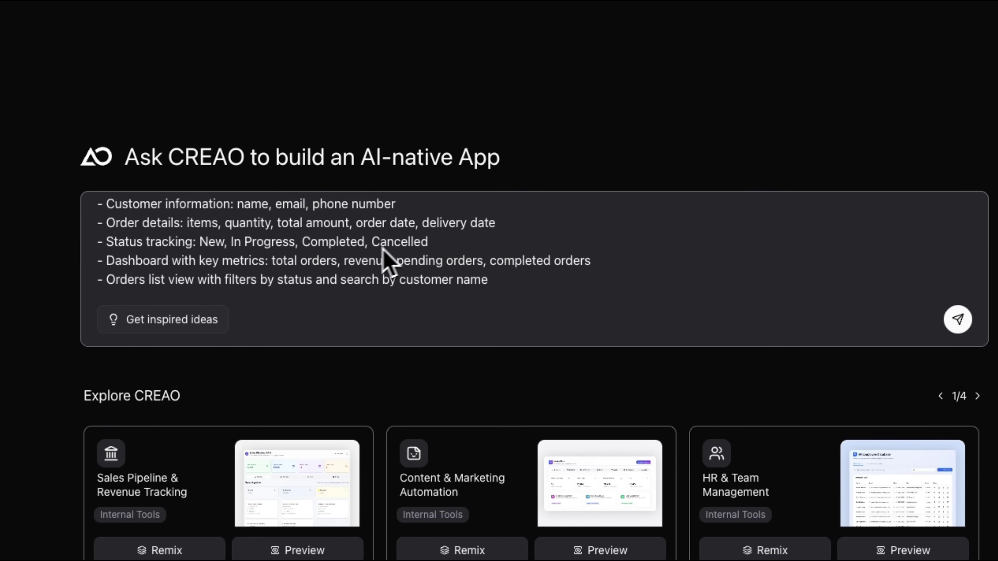
scroll(397, 243, up, 1)
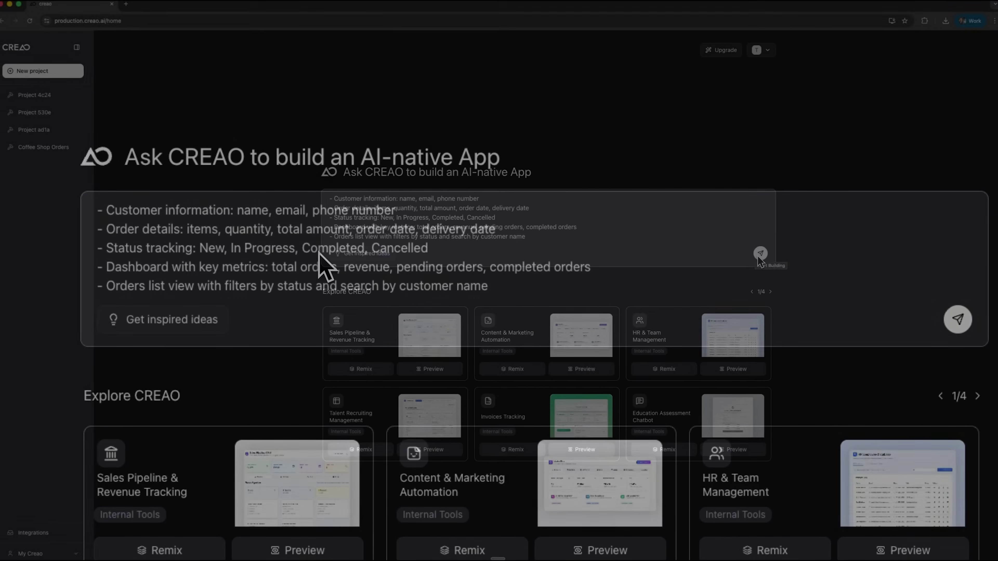
click(957, 319)
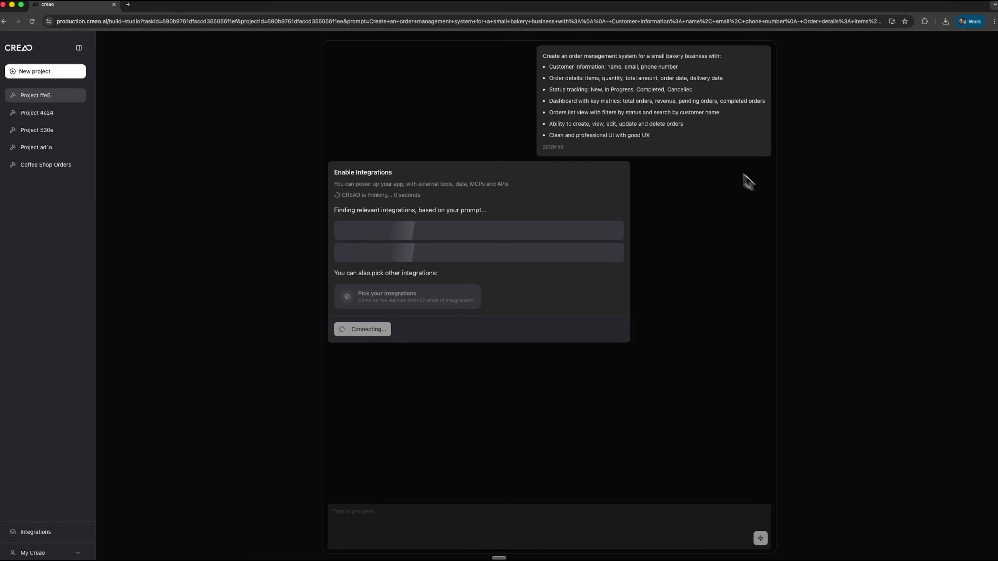
Select the GoogleSheets and GMAIL integrations.
click(440, 301)
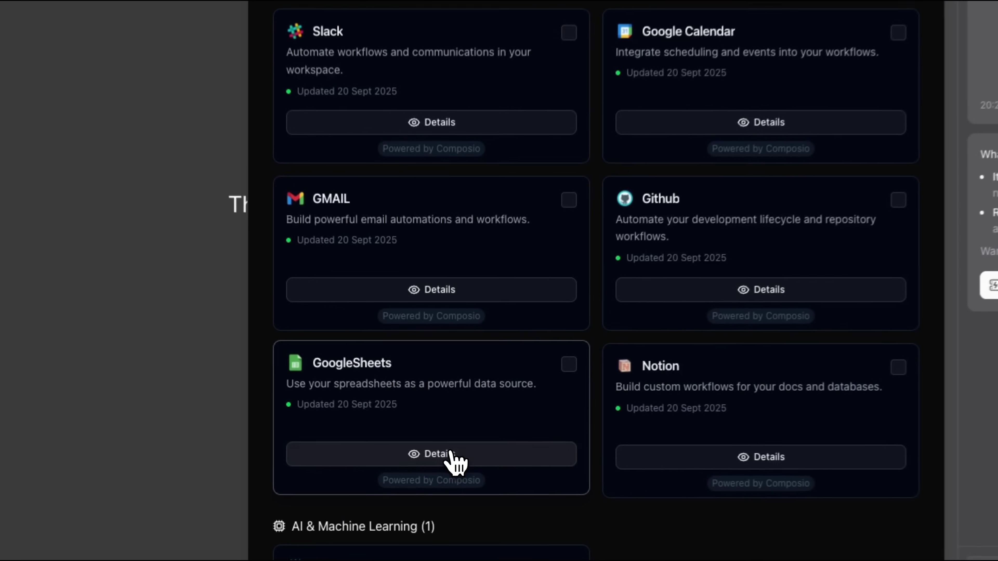
click(572, 364)
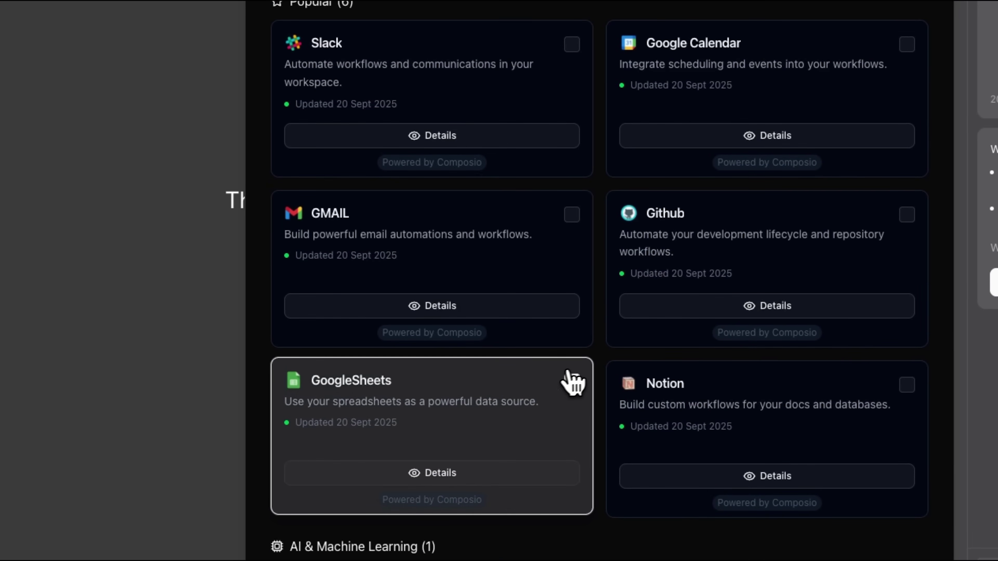
scroll(417, 405, down, 2)
click(572, 150)
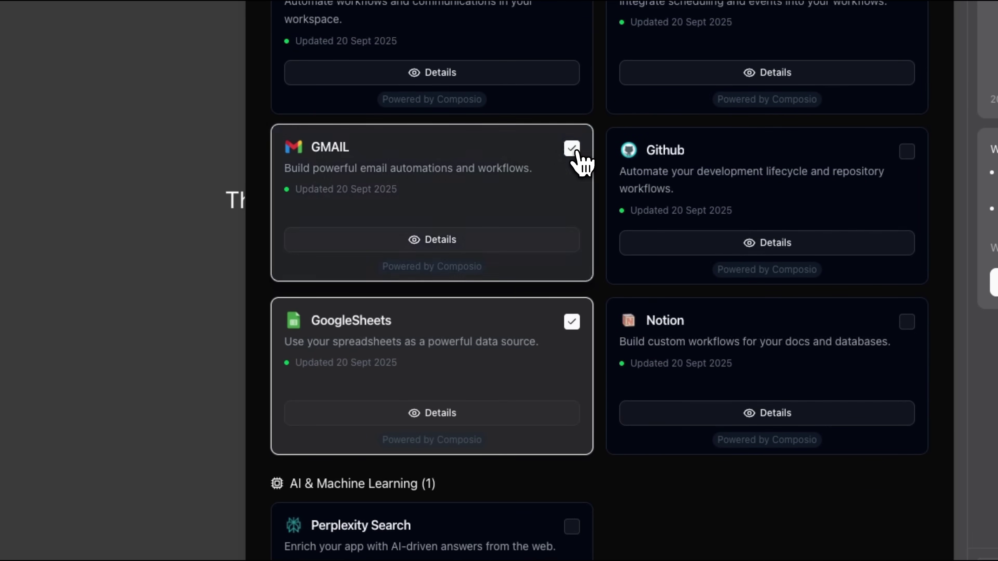
scroll(461, 250, up, 1)
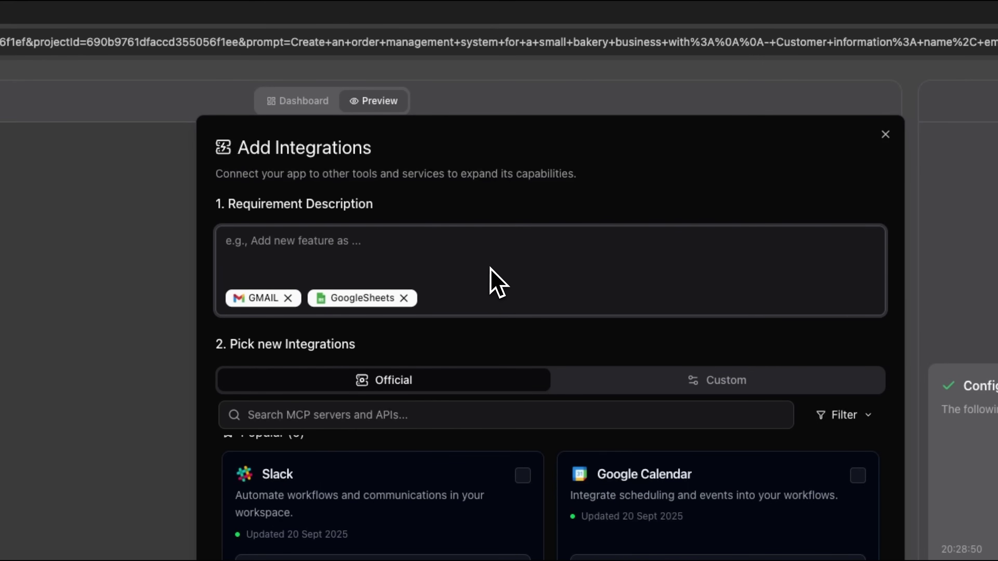
Describe the requirement: log new orders to a spreadsheet and email customers confirmations.
click(498, 283)
key(ctrl+v)
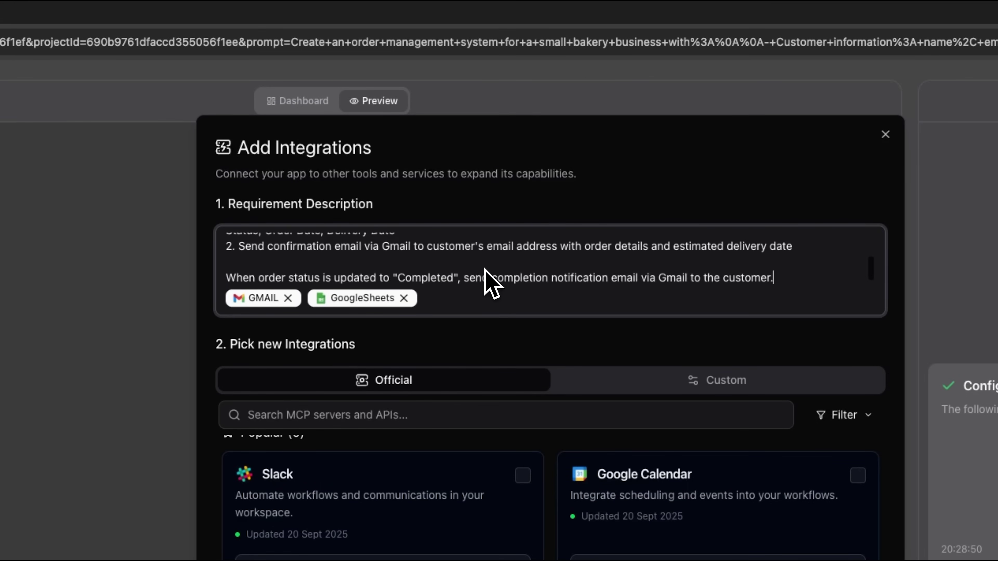
scroll(491, 282, up, 3)
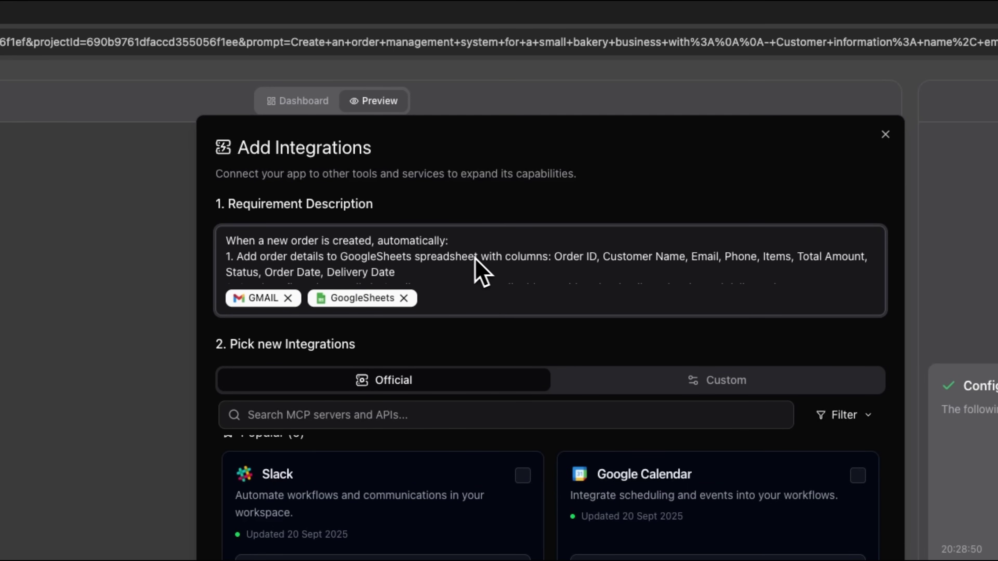
scroll(483, 276, down, 2)
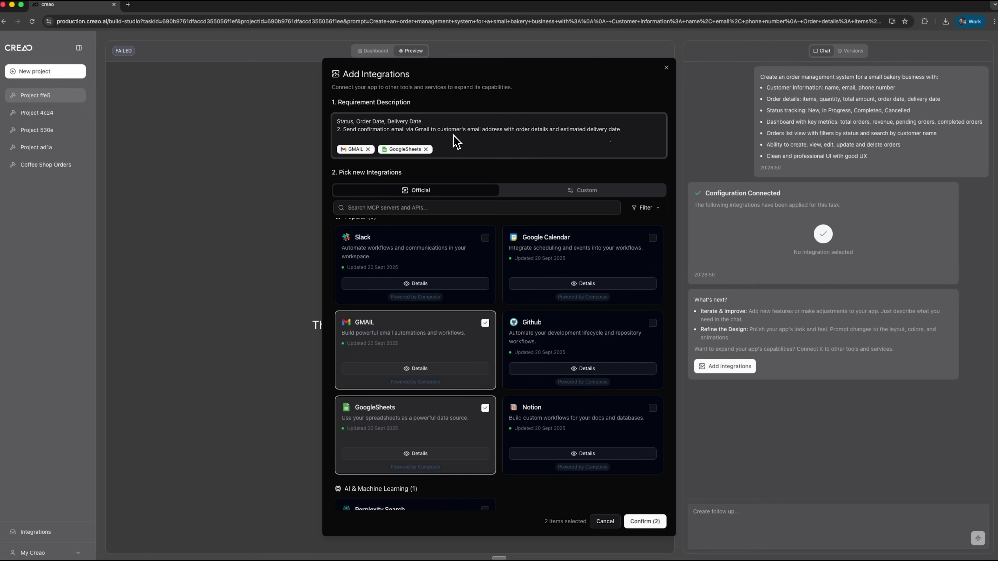
Confirm both integrations, authenticate GMAIL, and close the Composio success popup.
click(639, 522)
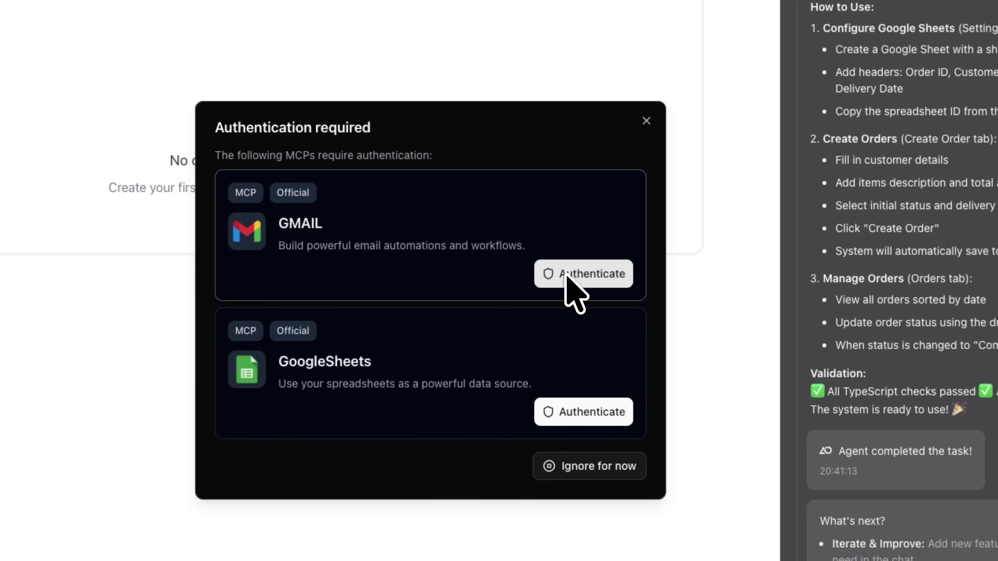
click(570, 273)
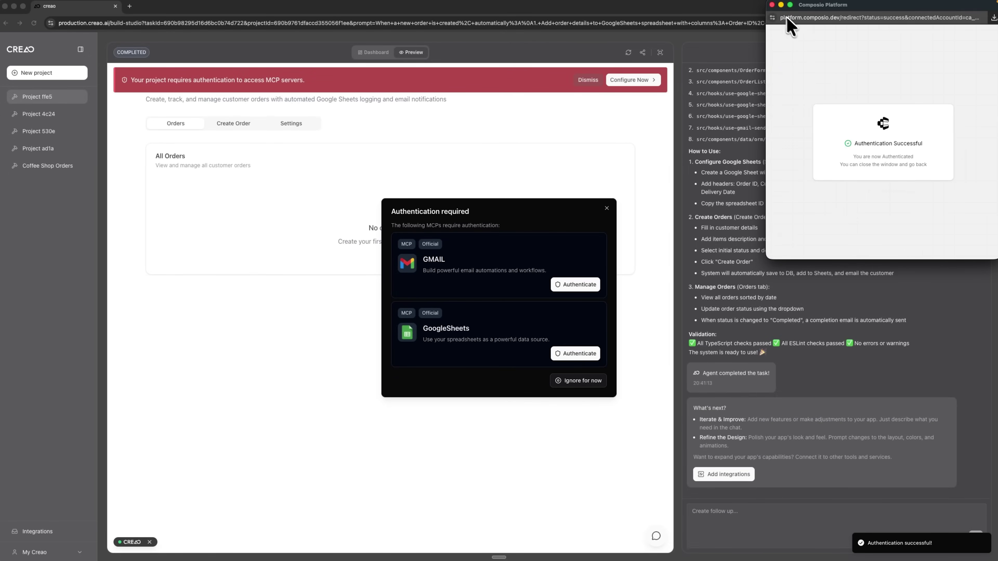
click(772, 5)
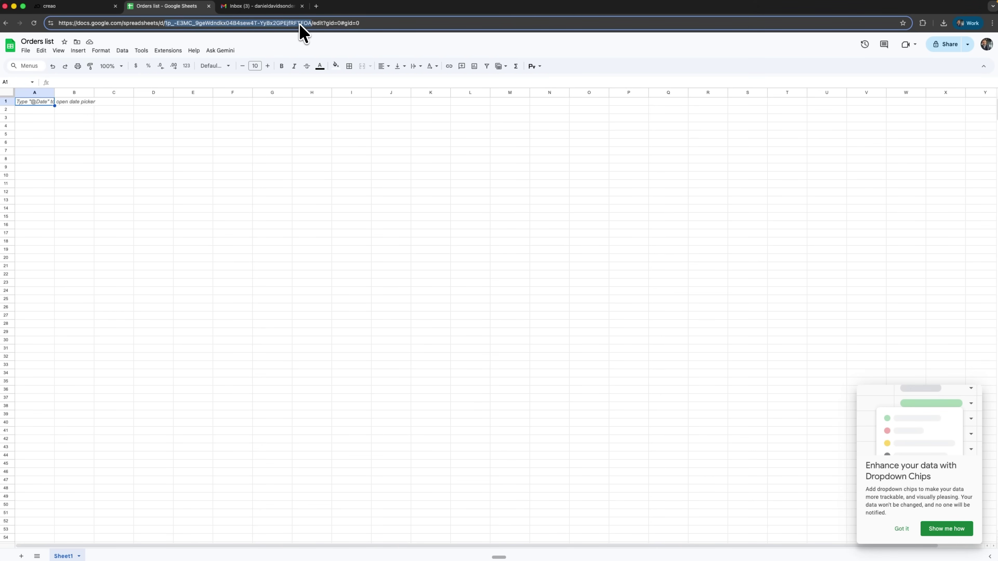
Bring the copied Orders list spreadsheet ID back to the app's Spreadsheet ID field.
key(ctrl+shift+Tab)
click(189, 197)
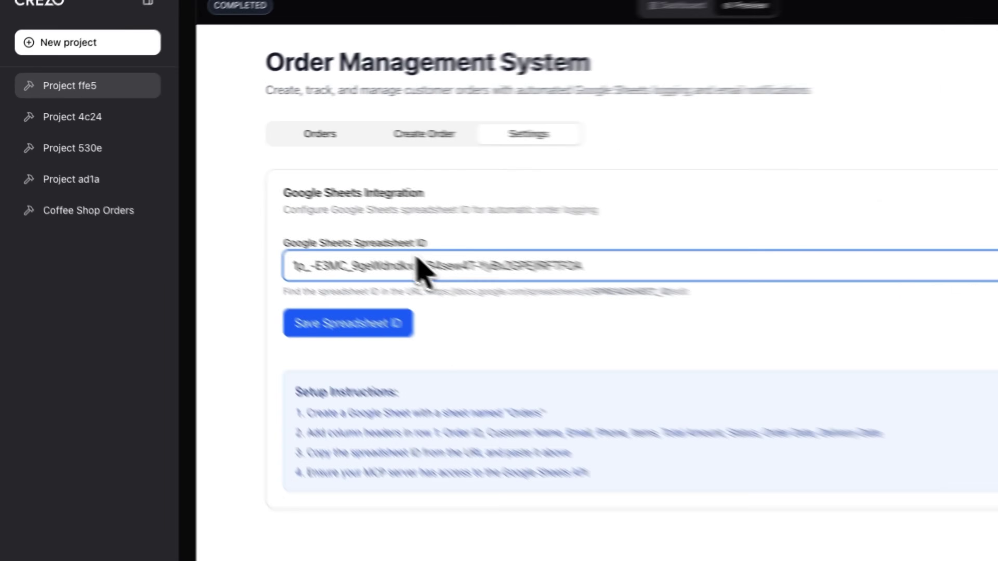
Save the pasted spreadsheet ID in the app and expand the preview.
click(367, 325)
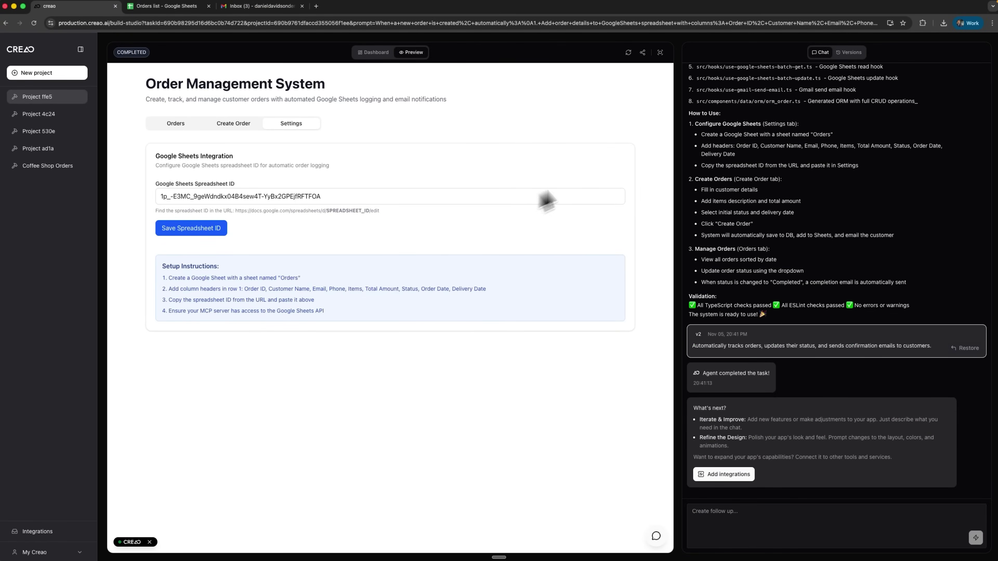
click(660, 53)
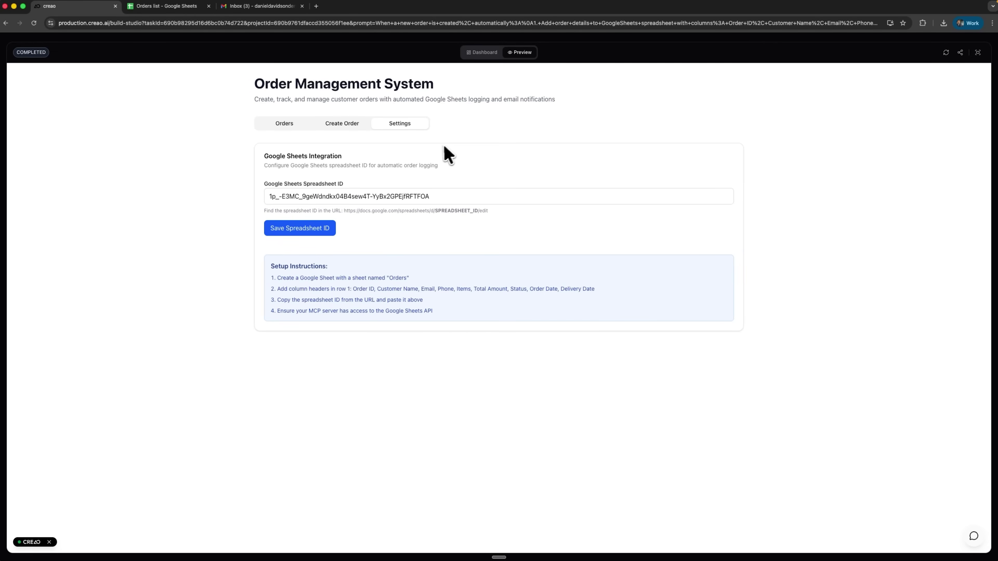
Place a $28.50 test order, set it to Processing, and check the Orders list sheet.
click(355, 131)
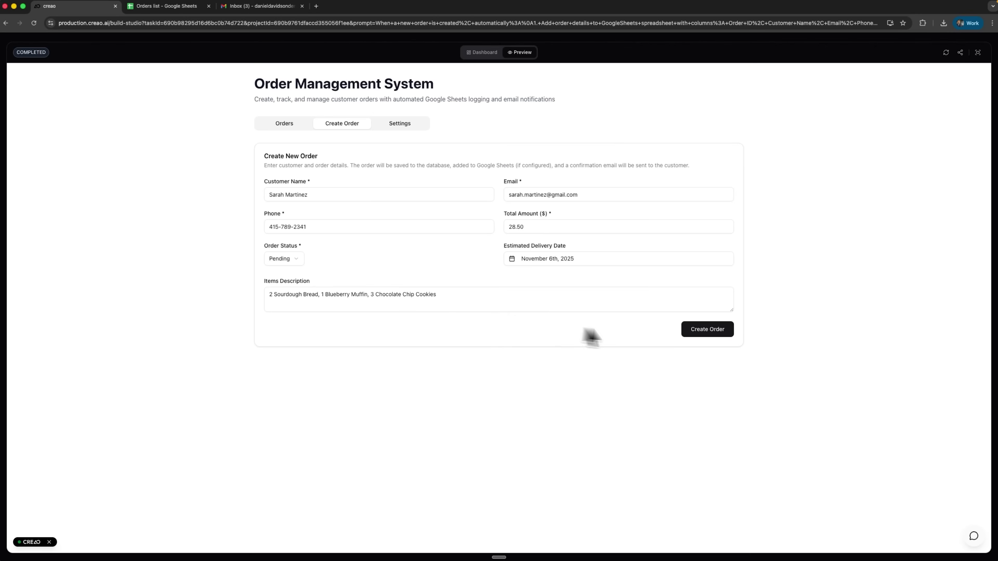
click(699, 334)
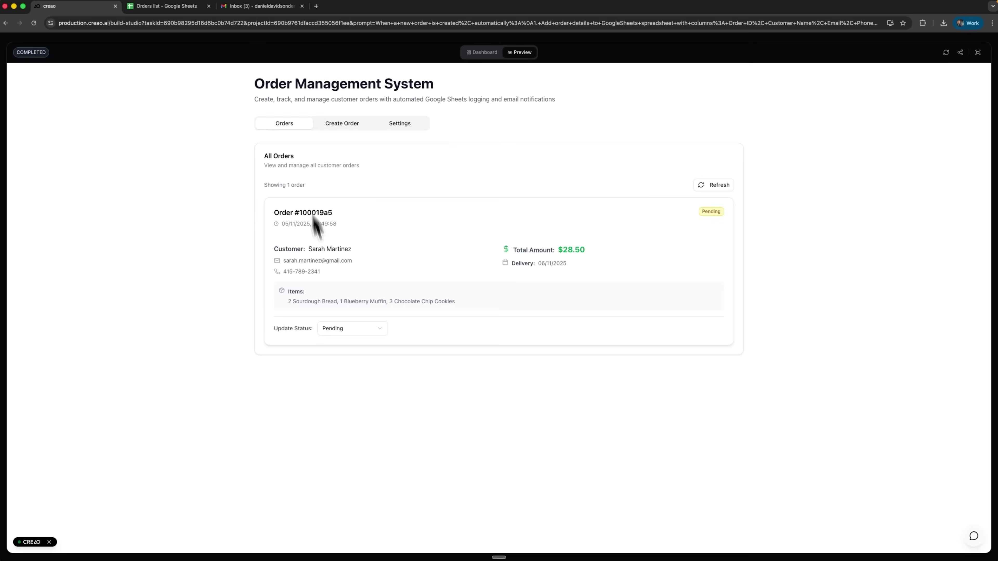
click(361, 333)
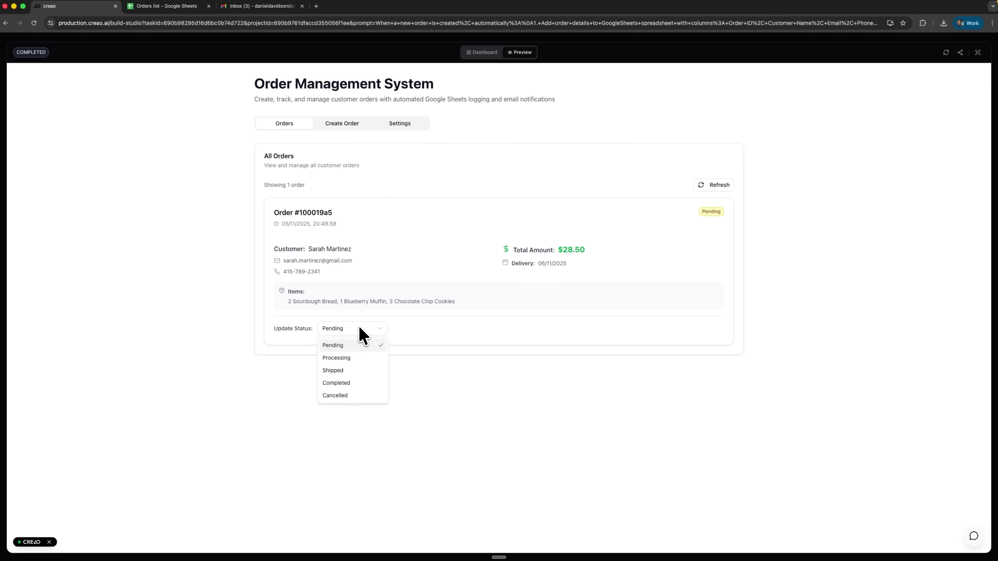
click(340, 359)
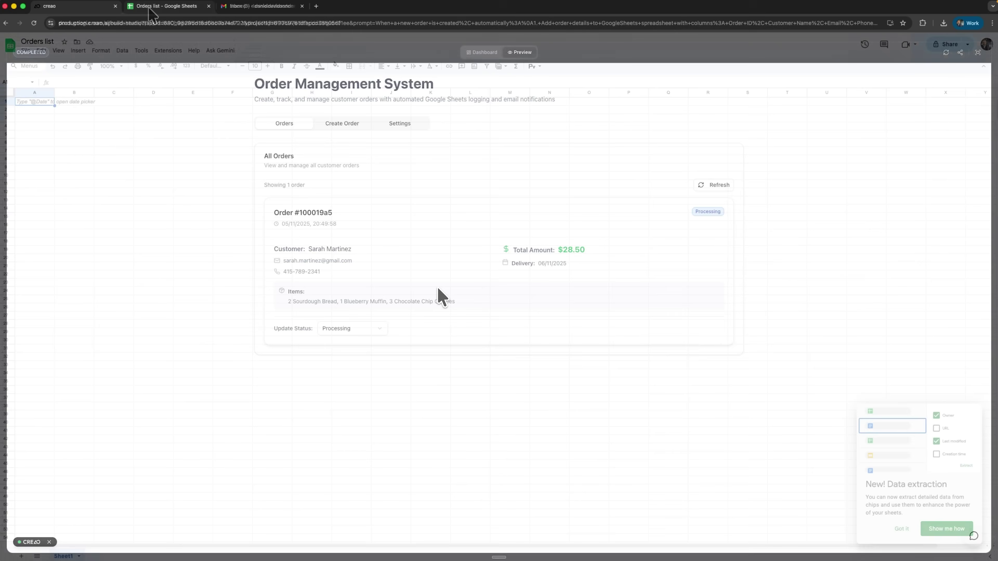
click(148, 8)
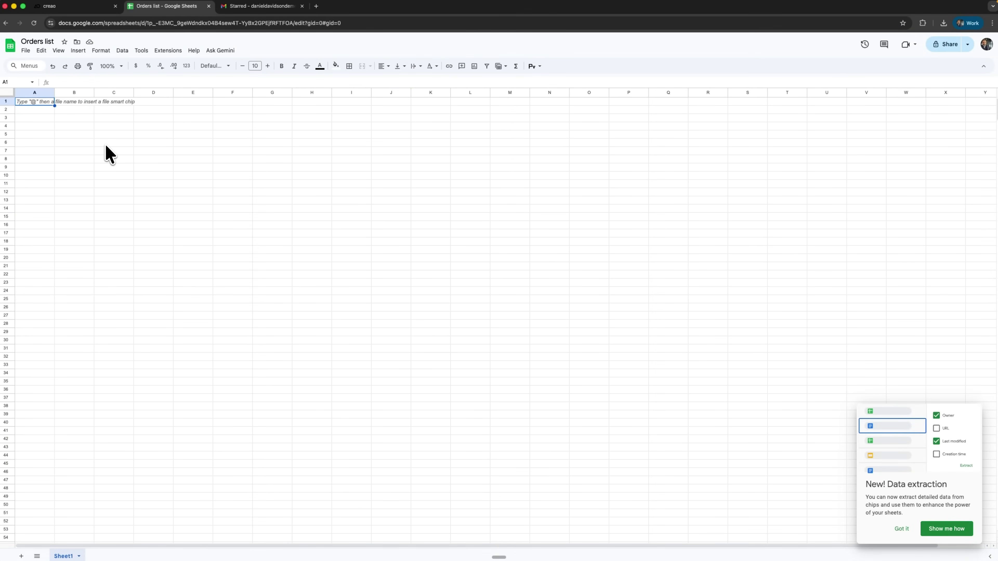
Return from the still-empty Orders list sheet to the CREAO app.
click(80, 9)
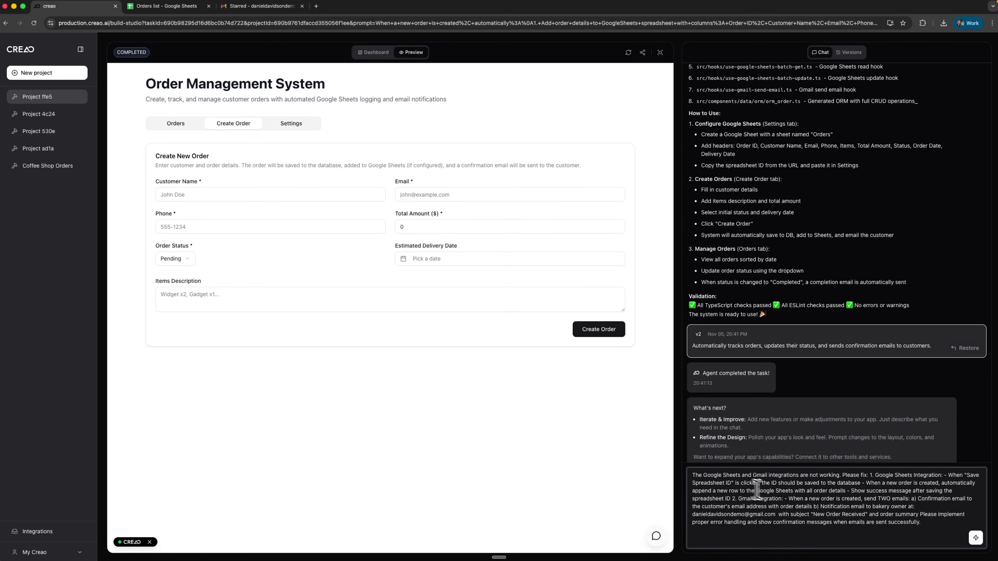
Send the Sheets and Gmail fix request, approve the Enable Integrations build, and review the summary.
click(975, 539)
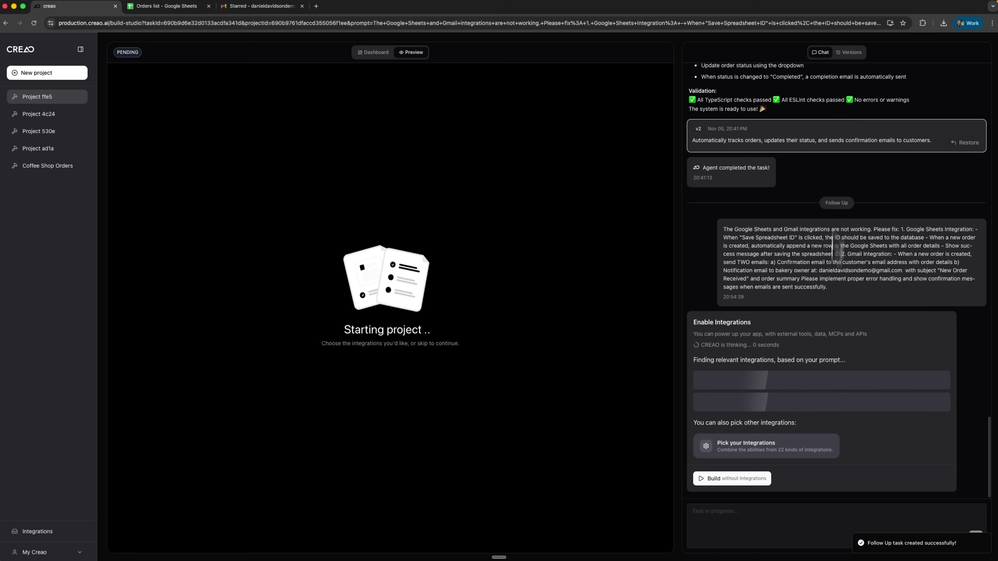
click(737, 464)
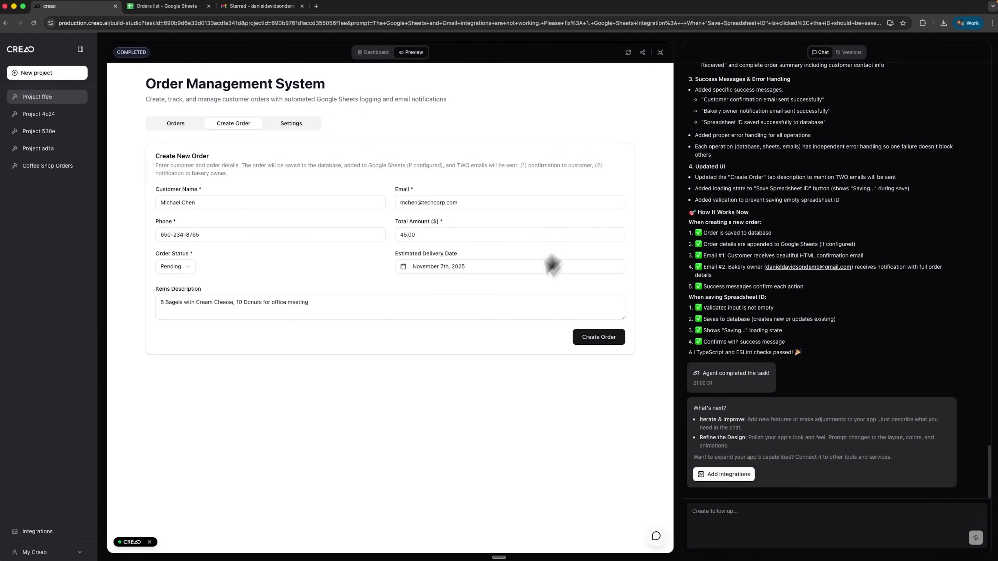
scroll(807, 260, up, 3)
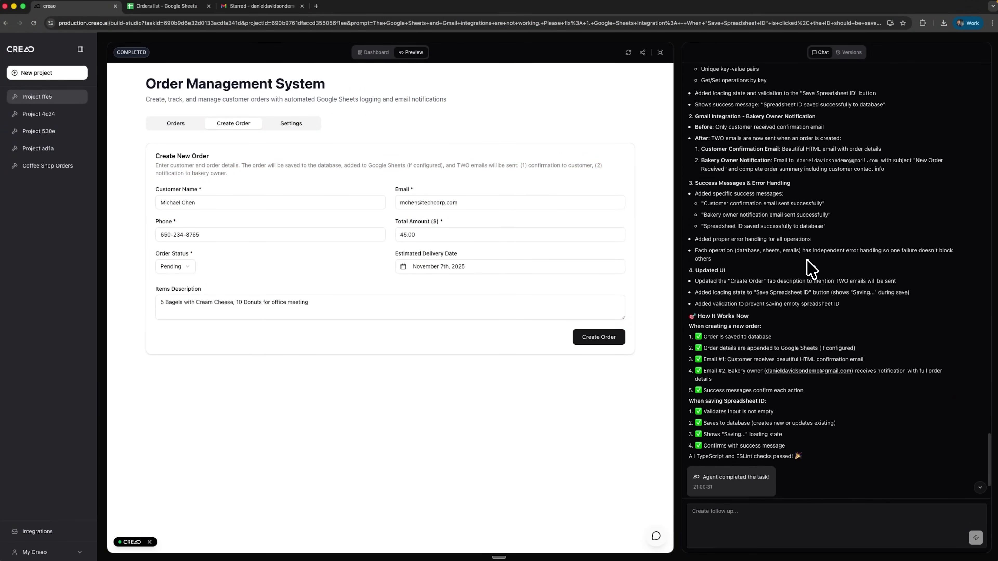
scroll(807, 262, up, 5)
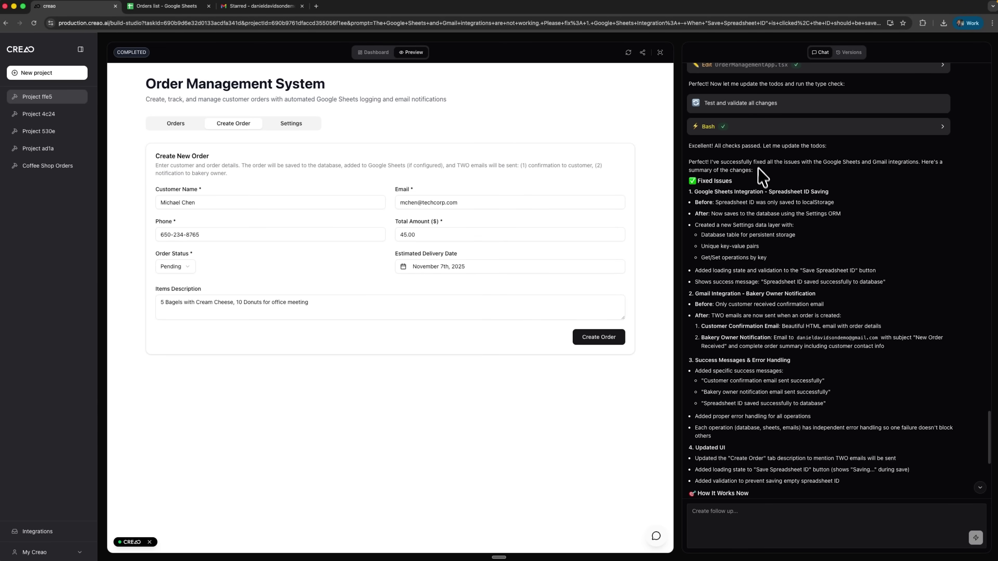
scroll(752, 200, down, 1)
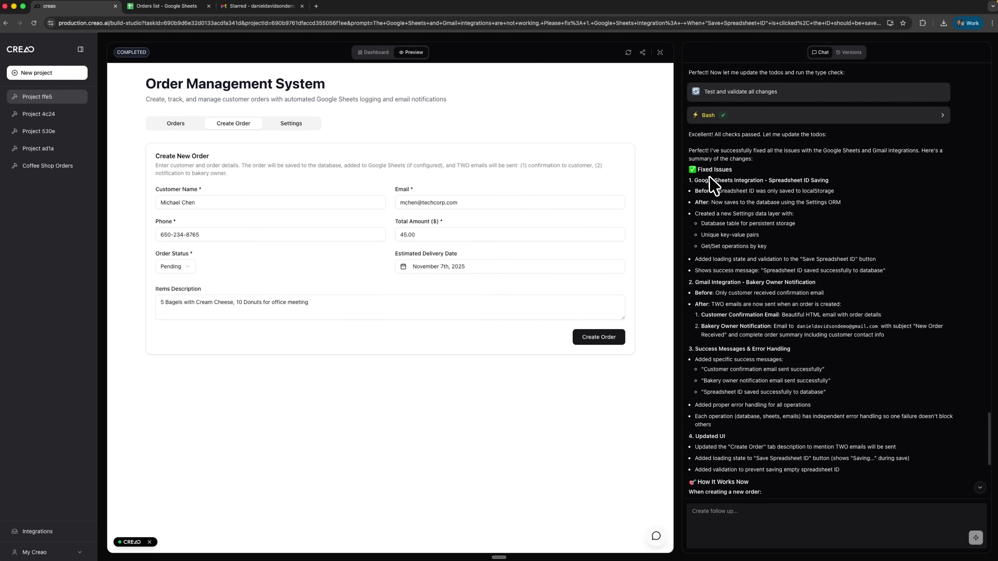
scroll(709, 176, down, 3)
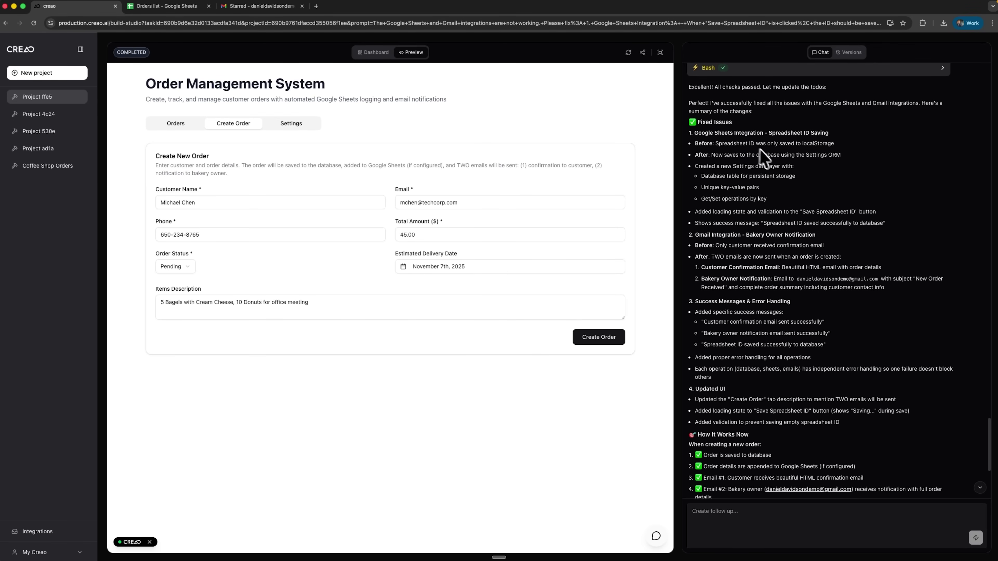
Place a $45 bagel and donut order and a $65 birthday cake order.
scroll(786, 173, down, 4)
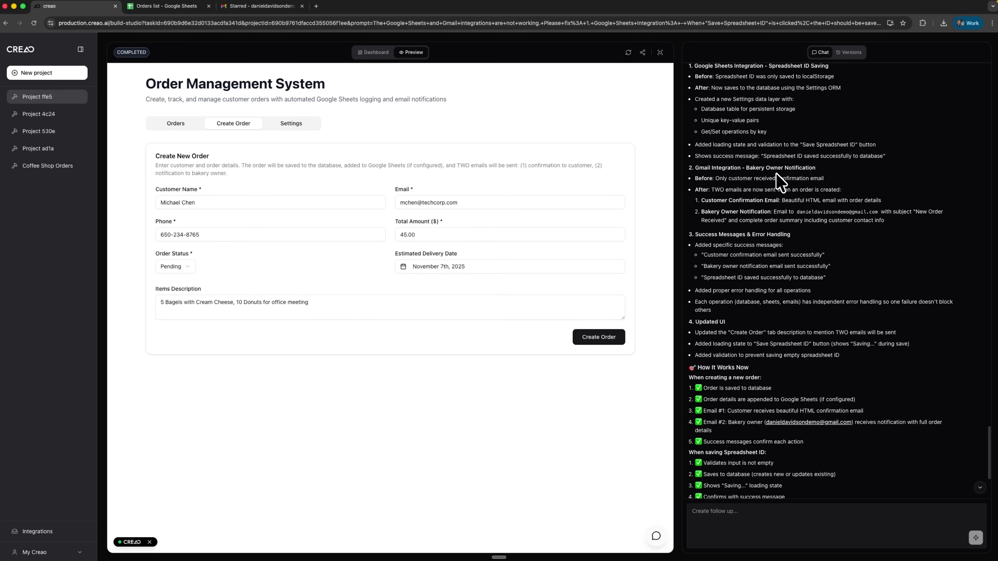
scroll(783, 182, down, 1)
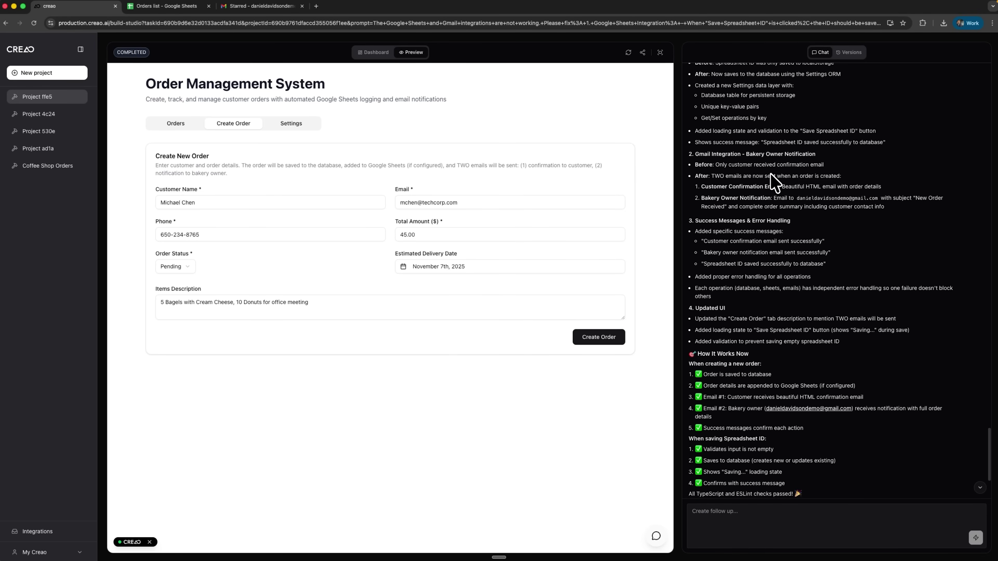
scroll(782, 177, up, 1)
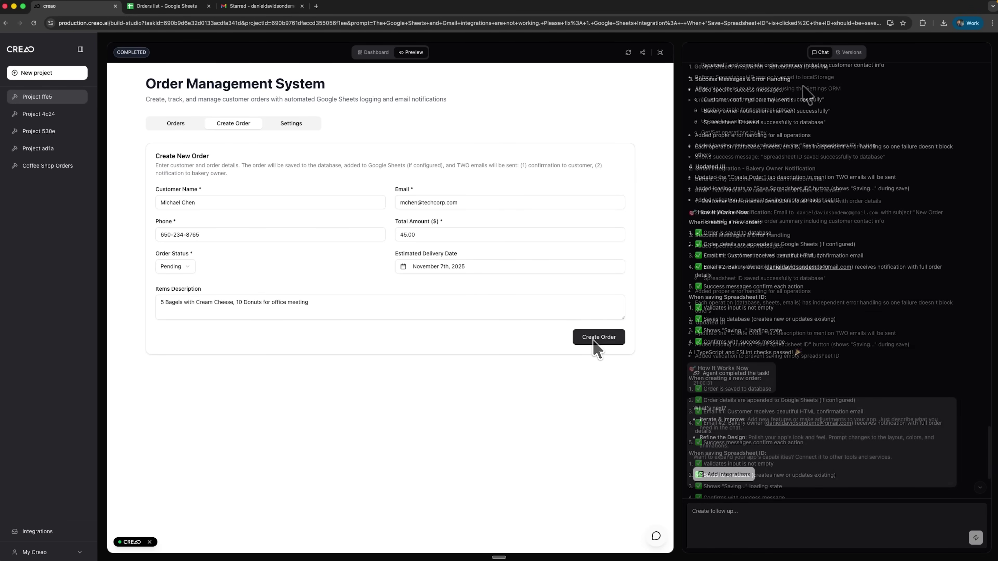
click(597, 342)
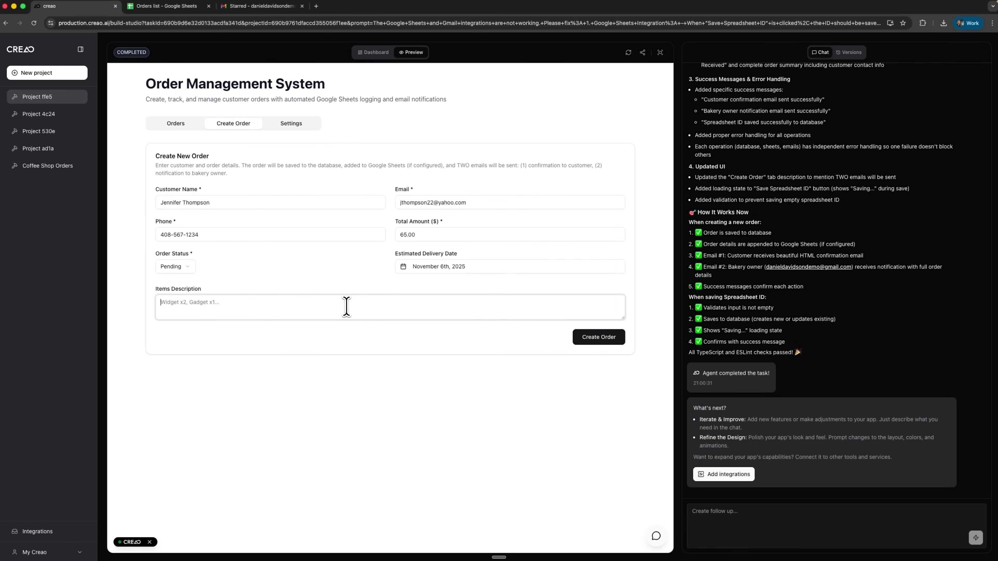
text(1 Birthday Cake (Vanilla), 12 Cupcakes)
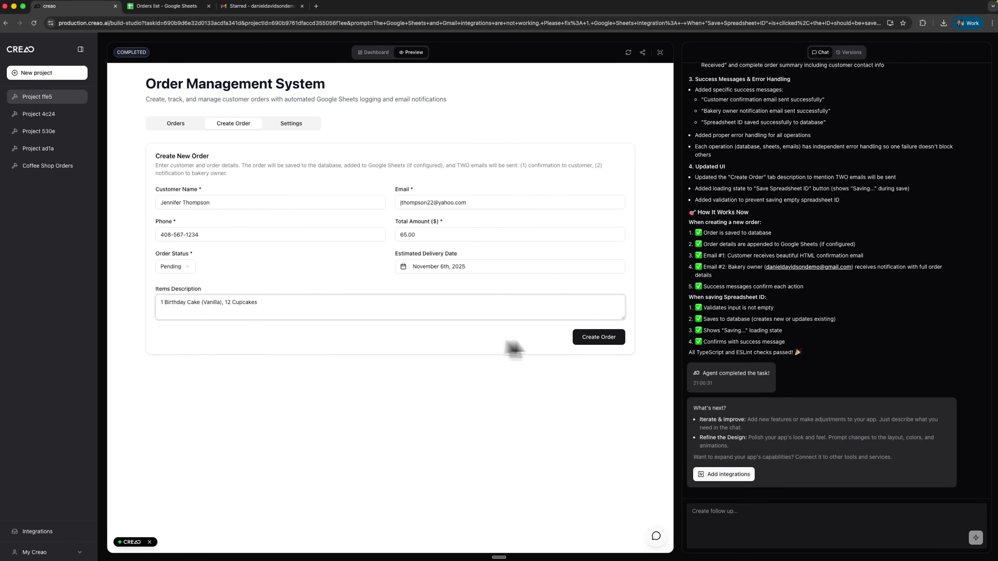
click(607, 341)
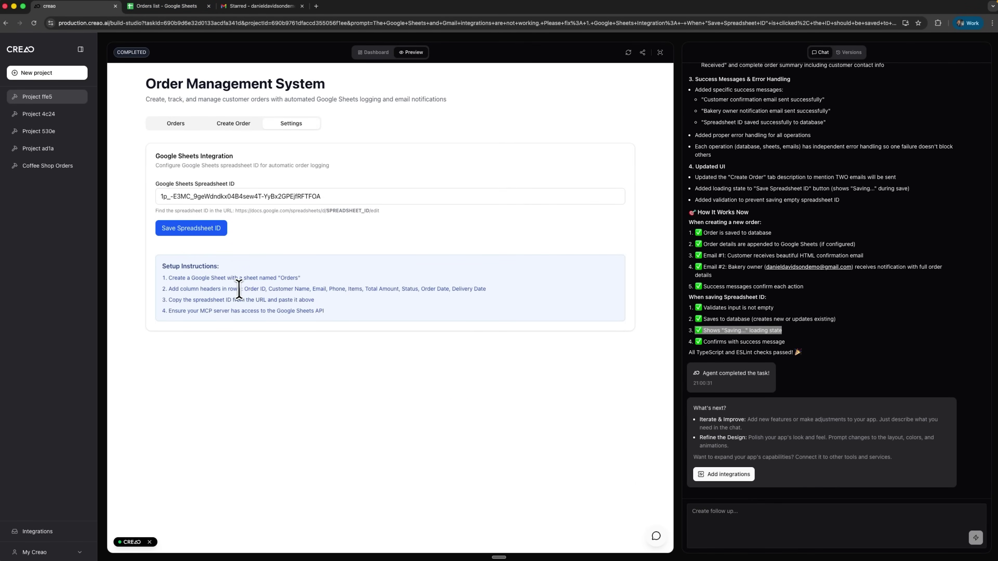
Check the Orders list sheet and the New Order Received email in Gmail.
drag(238, 289, 448, 289)
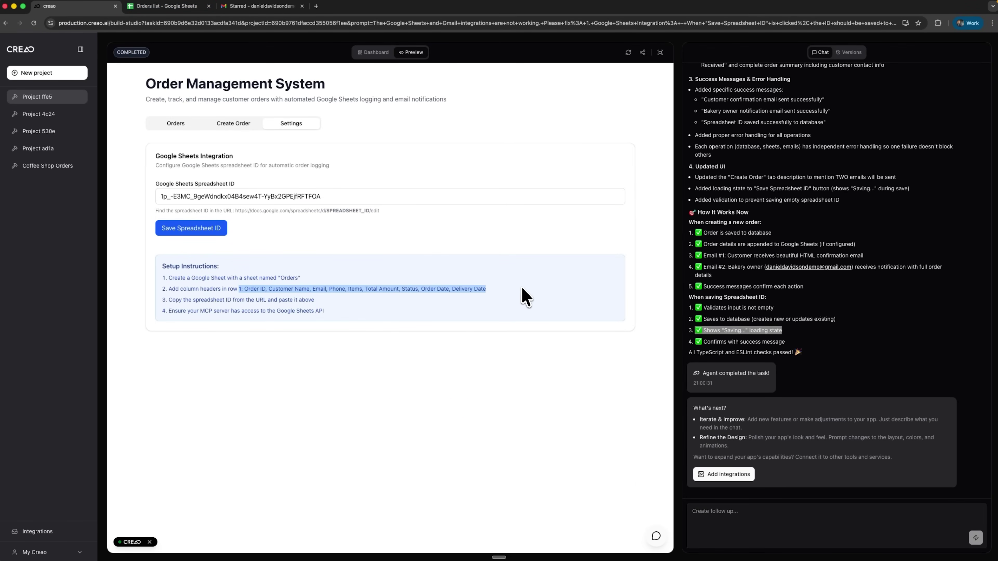
click(153, 11)
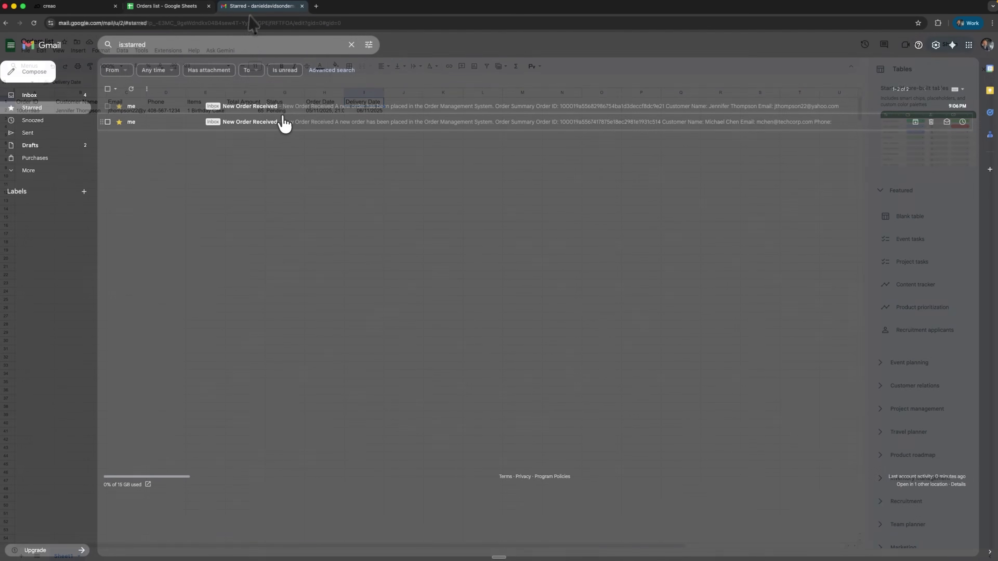
click(283, 123)
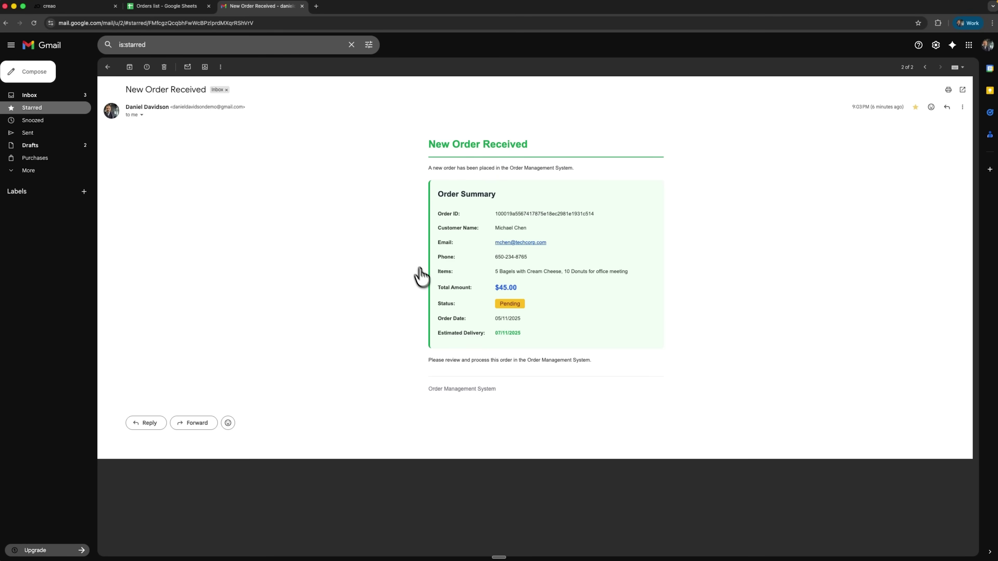
click(56, 115)
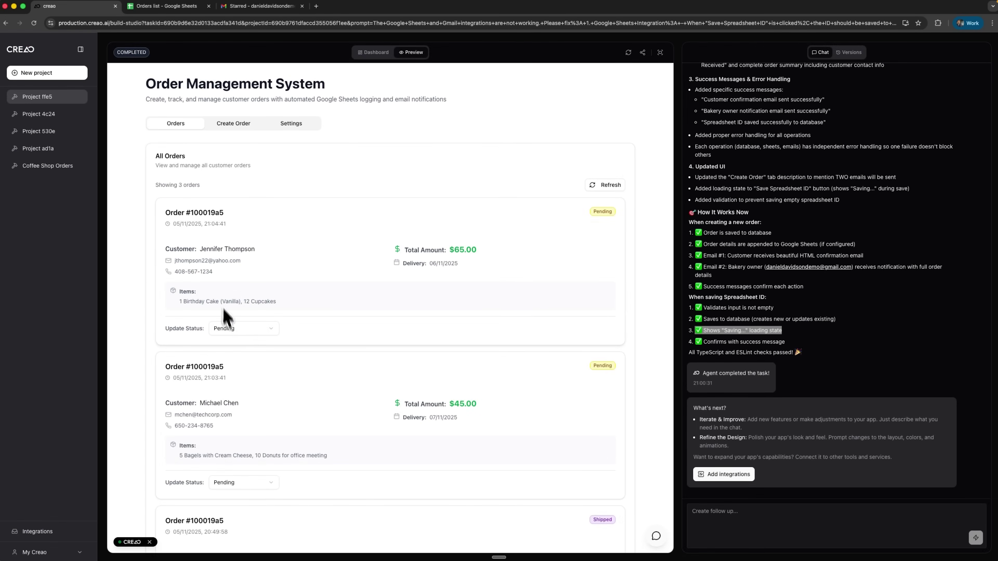
click(227, 329)
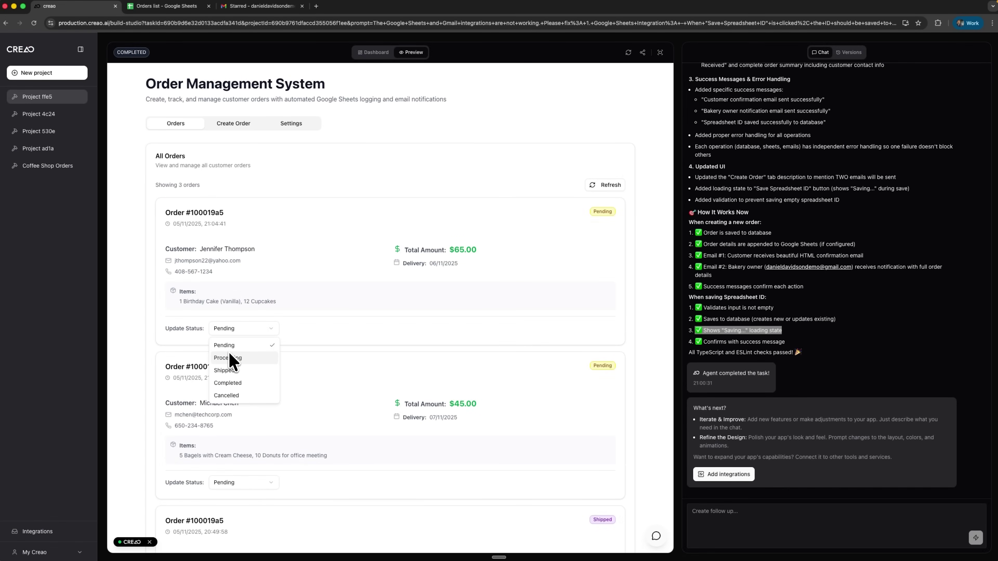
click(232, 382)
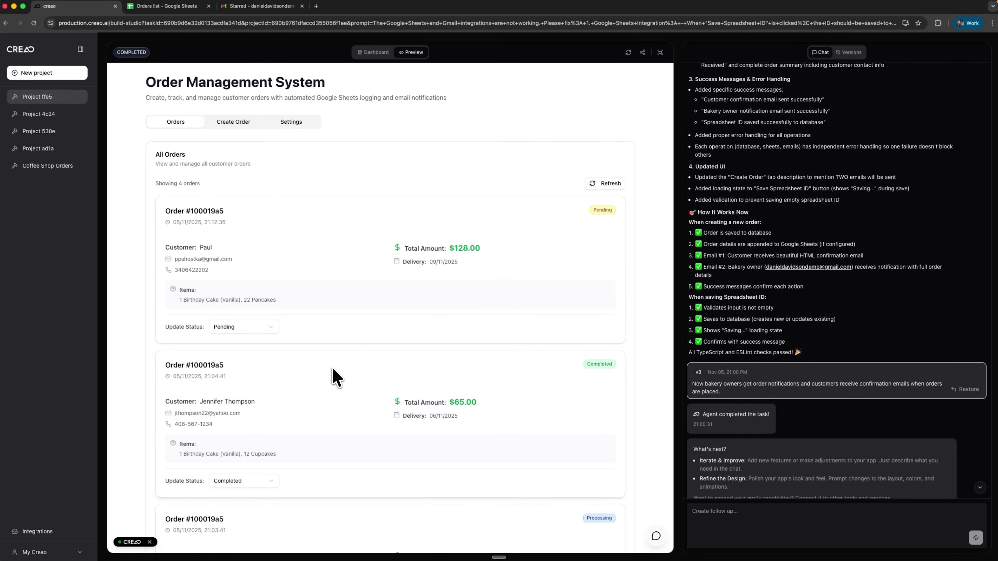
scroll(332, 369, down, 8)
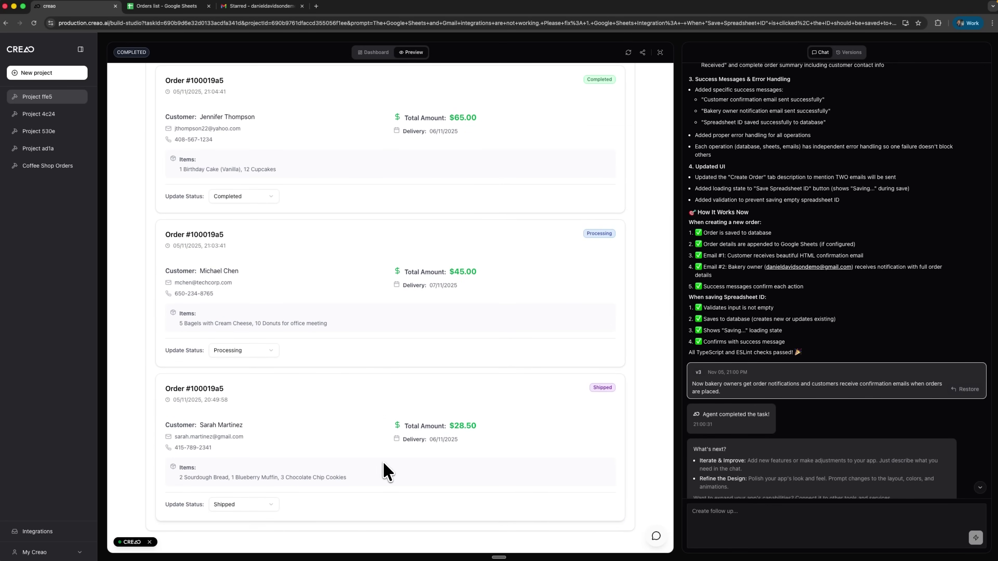
scroll(387, 416, up, 8)
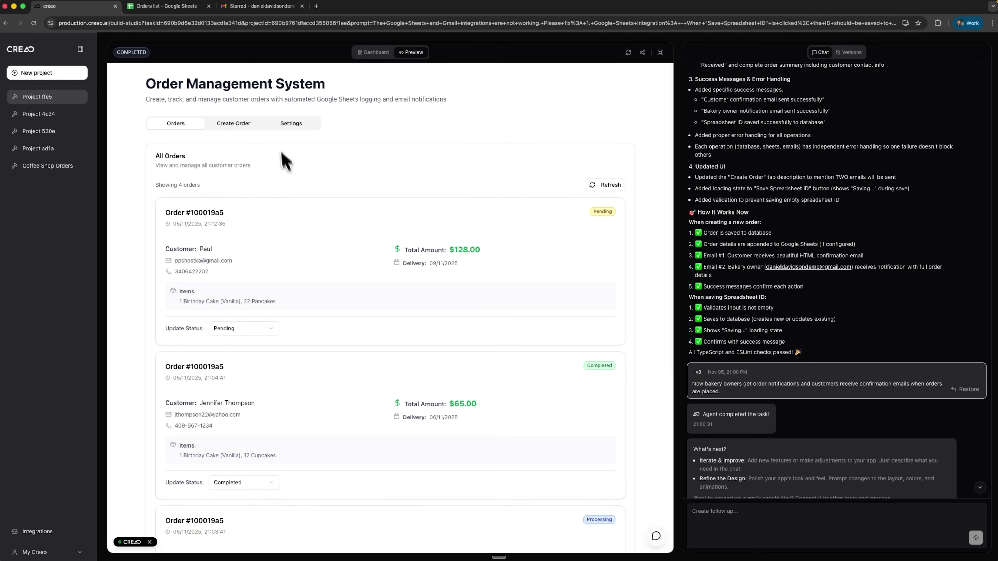
Ask the agent for a manual option to sync all orders to Google Sheets.
click(719, 517)
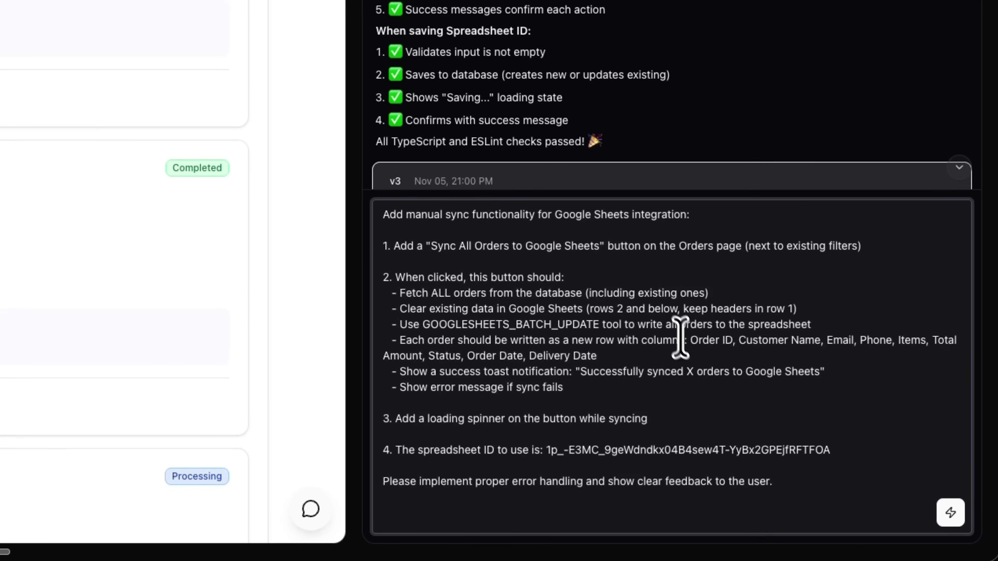
click(950, 512)
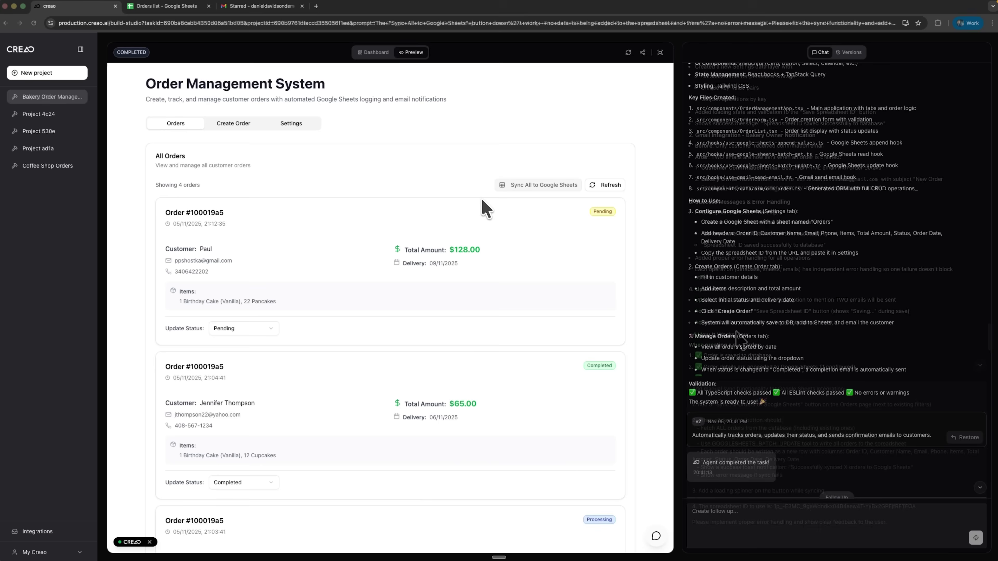
Check the saved spreadsheet ID in Settings, then return to the orders list.
click(516, 178)
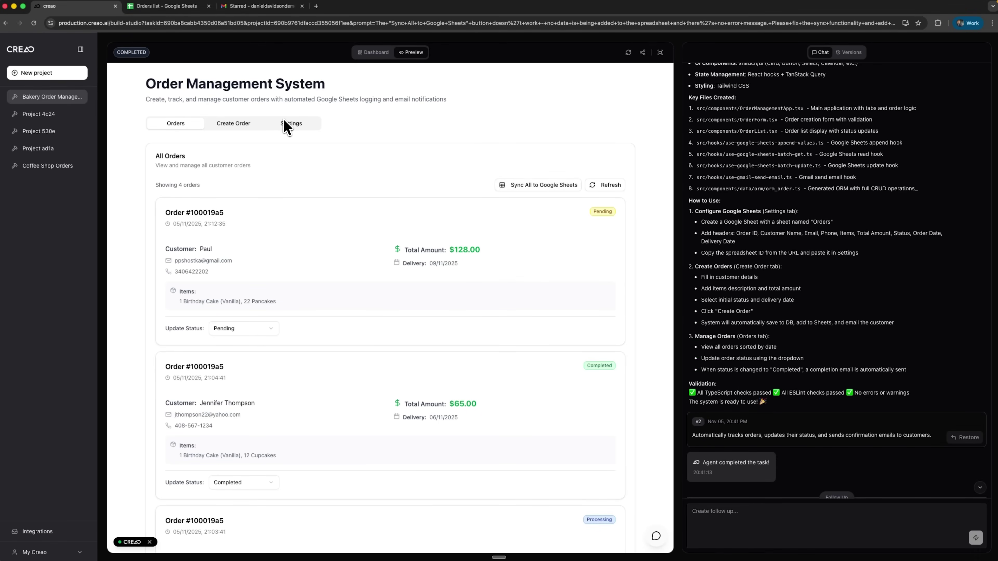
click(288, 127)
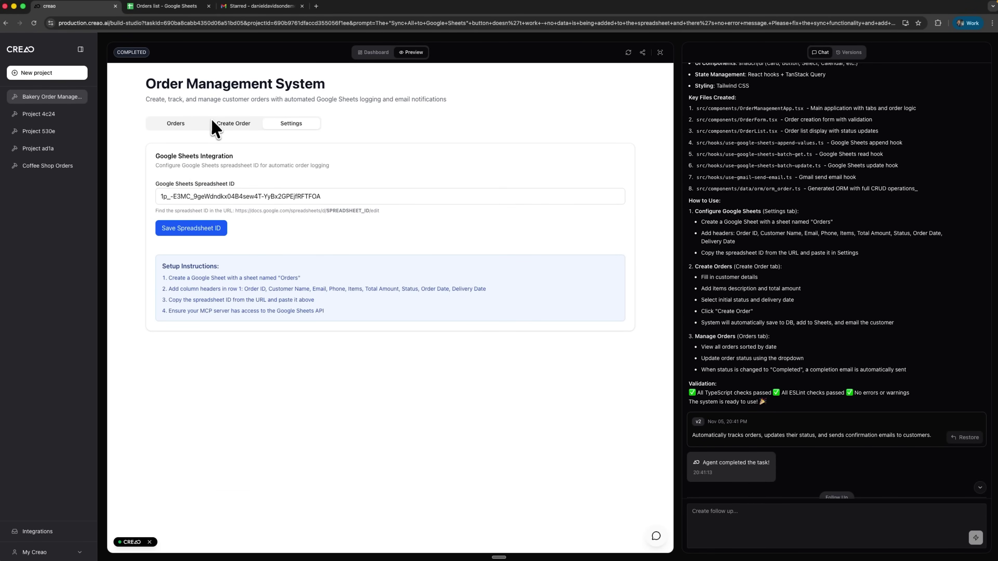
click(190, 128)
Sync all four orders to Google Sheets and view them as rows in the Orders list sheet.
click(555, 188)
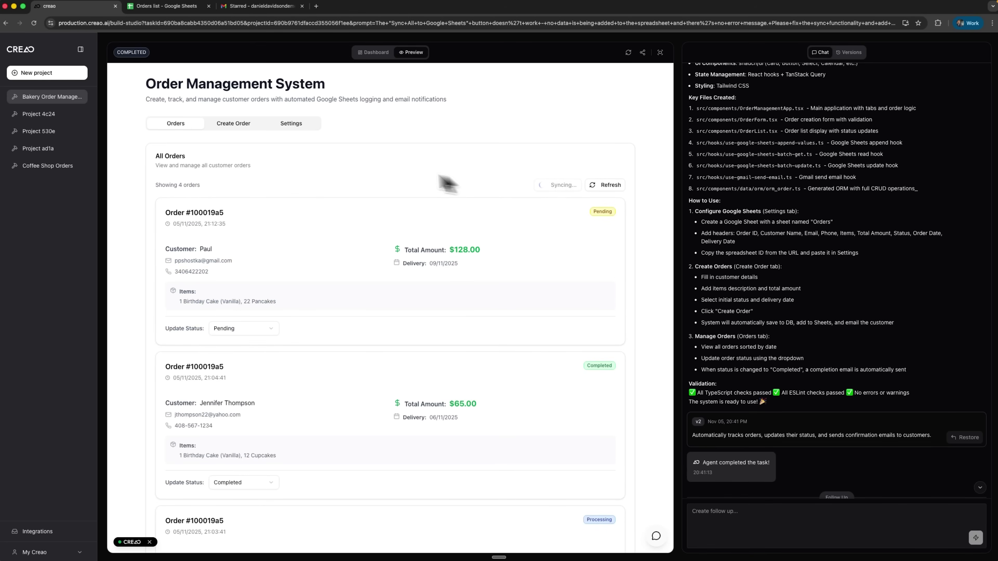
scroll(292, 395, down, 2)
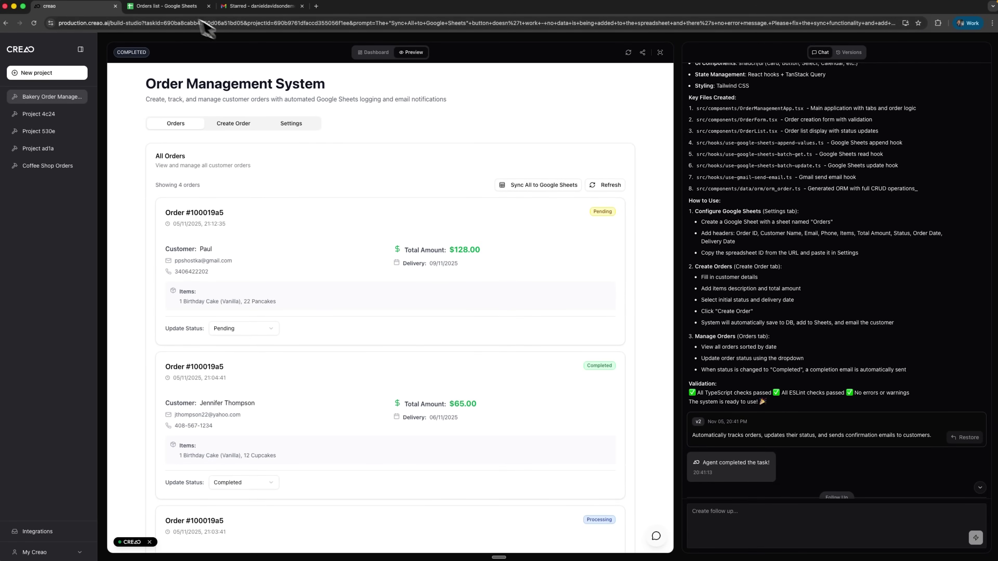
click(196, 7)
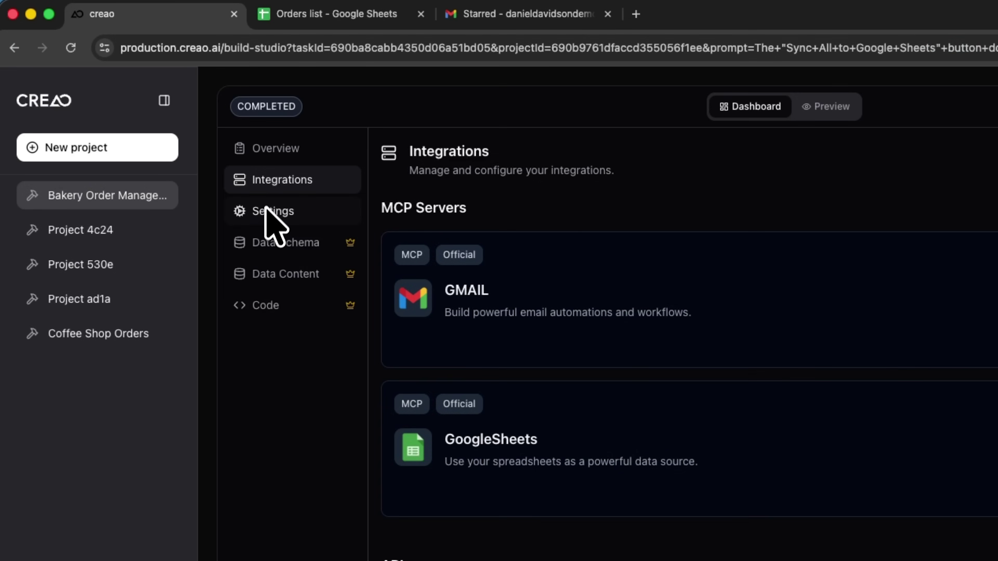
Open the project Settings to show the MCP Connection URL.
click(267, 214)
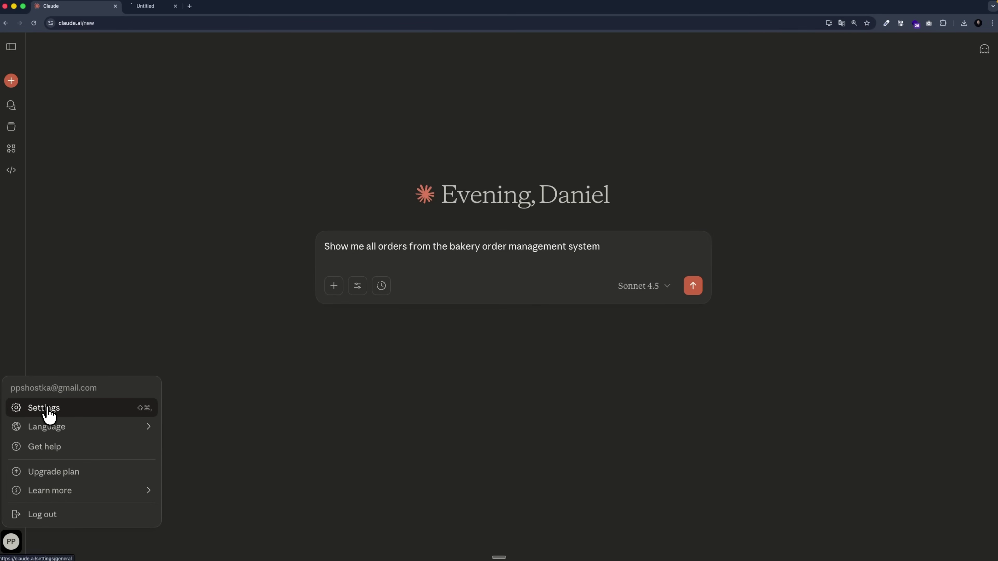
Review the Bakery Order Management System connector's tool permissions, then send the all-orders question.
click(46, 408)
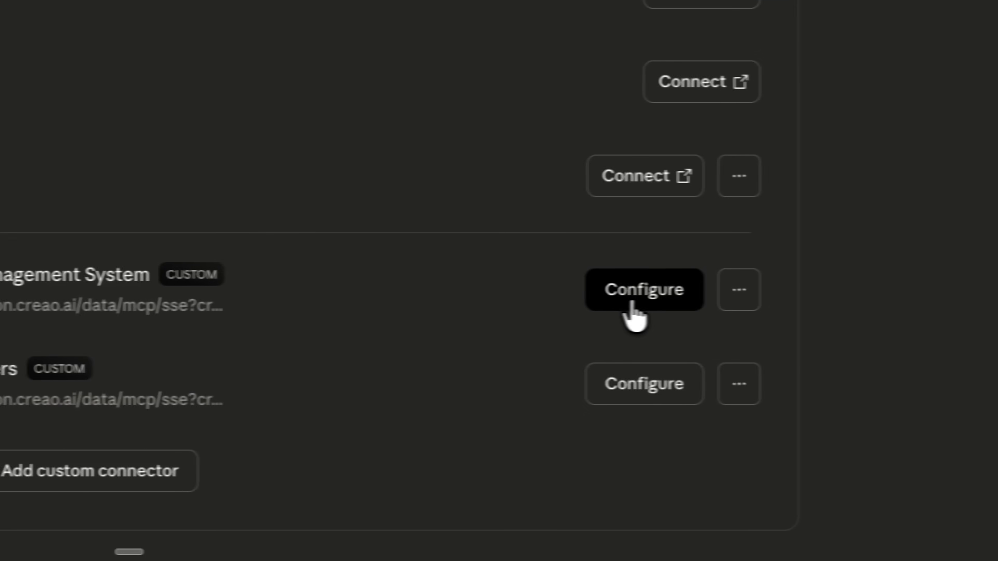
click(633, 307)
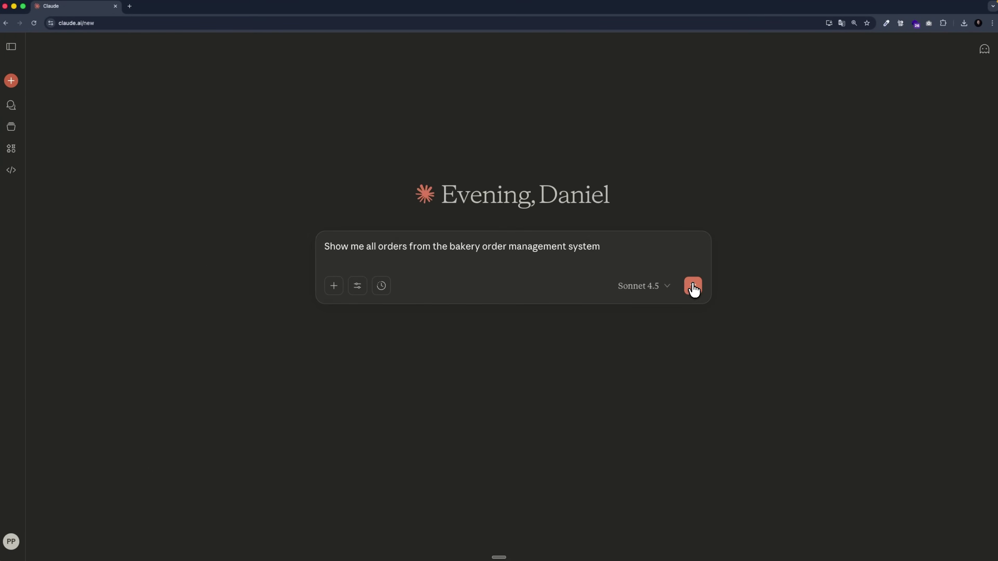
click(693, 290)
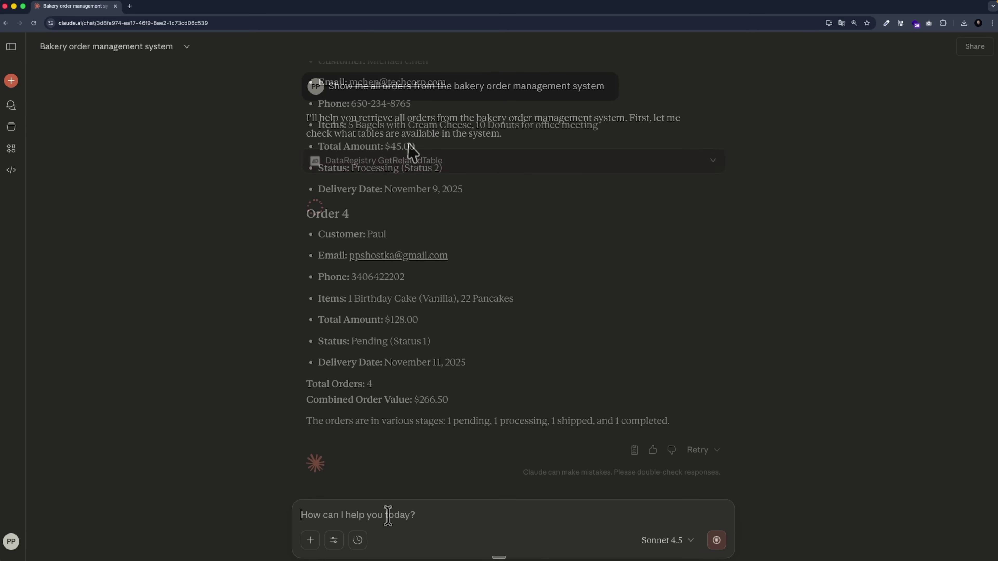
Ask Claude to add an order of 6 Croissants and 2 Coffee Cakes for $42.00.
key(super+v)
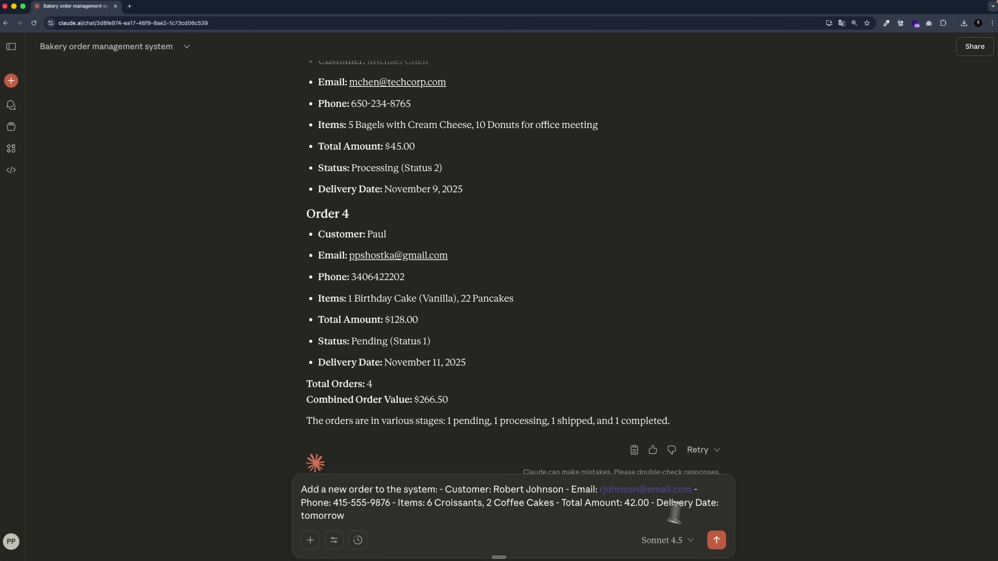
click(722, 541)
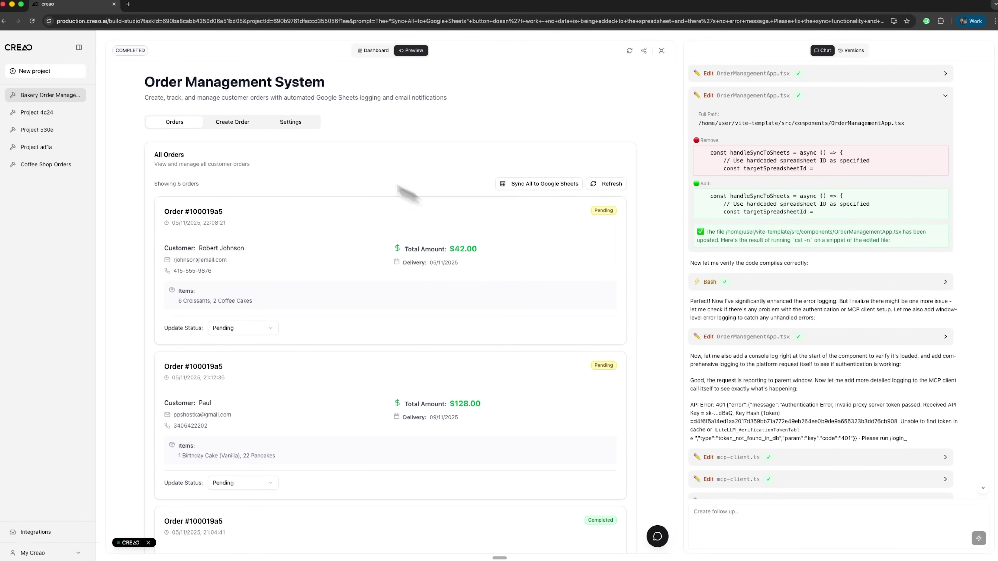
click(226, 123)
click(299, 125)
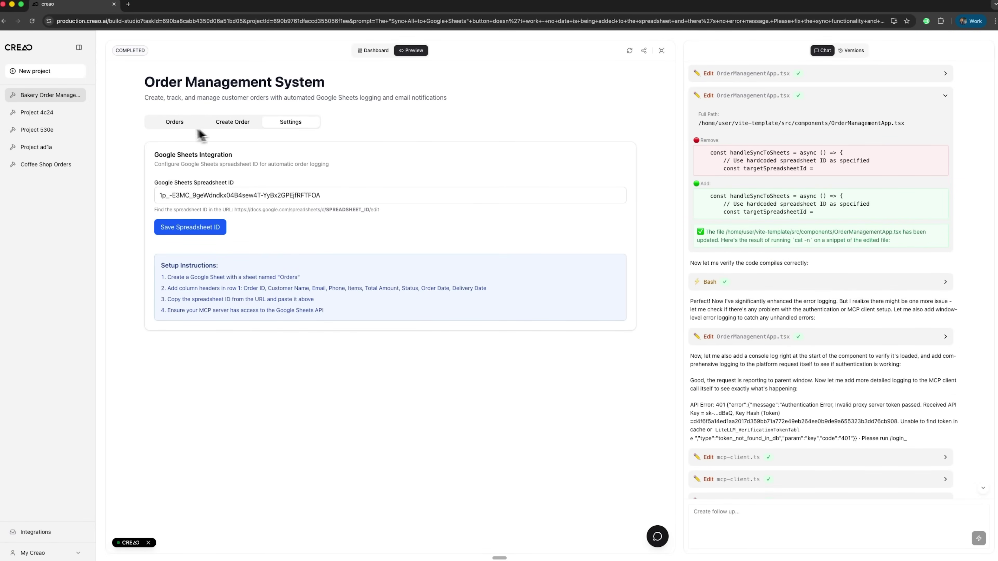
click(175, 124)
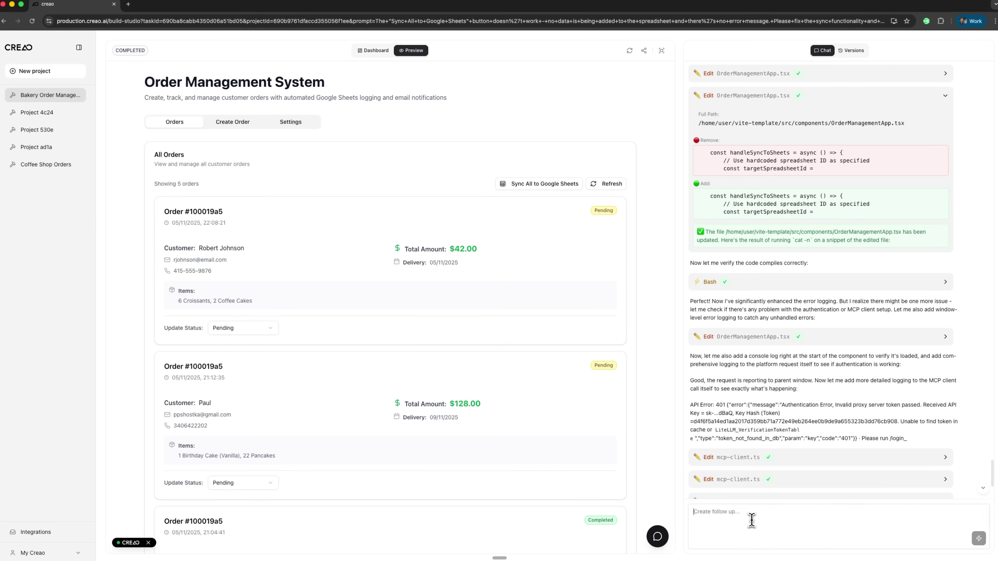
Send CREAO's agent the request for warm bakery colours, imagery and order metric cards.
text(Make the app design more visually appealing for a bakery business: - Add bakery/bread themed images (hero image, product icons, empty state illustrations) - Improve color scheme with warm bakery colors (browns, golds, creams) - Add icons to dashboard metric cards - Enhance card designs with better shadows and spacing - Use free images from Unsplash for bakery products  Keep all functionality the same, just improve the visual design.)
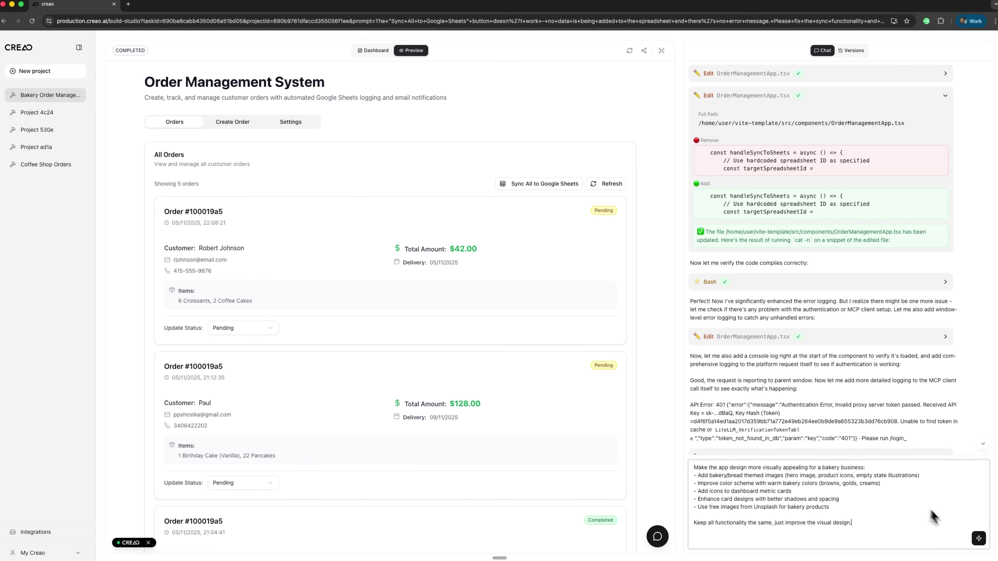
click(979, 539)
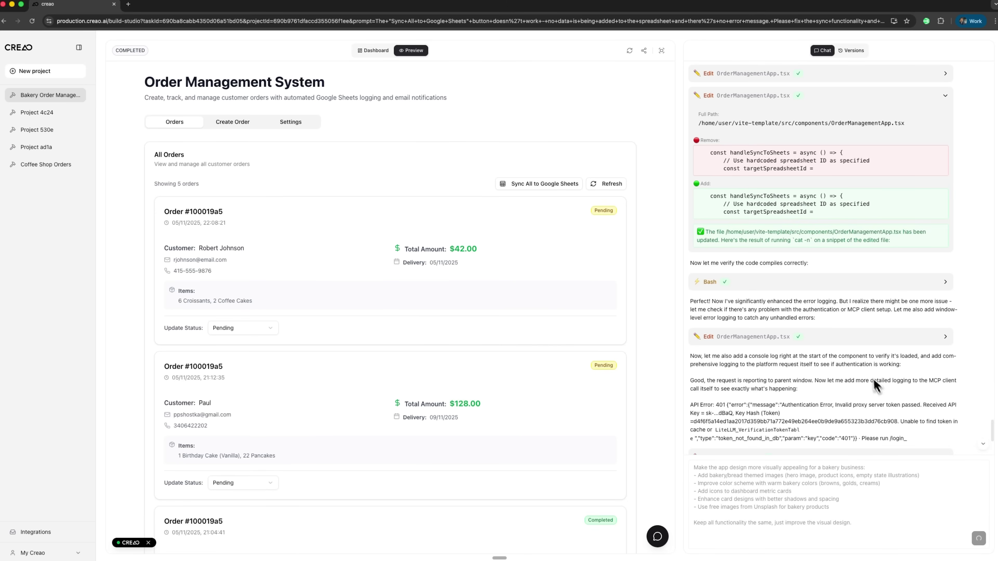
scroll(875, 386, down, 6)
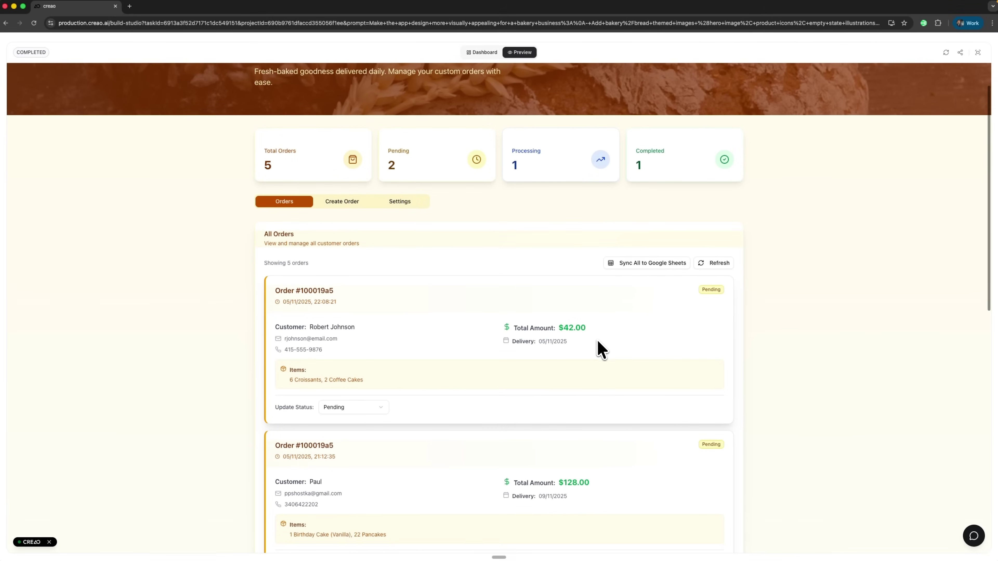
scroll(601, 350, down, 3)
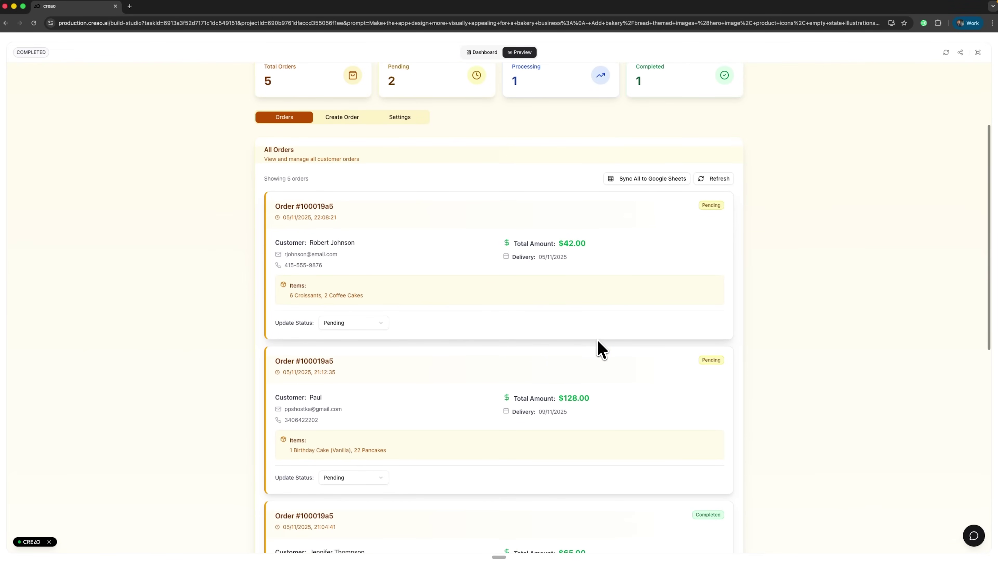
scroll(512, 310, down, 1)
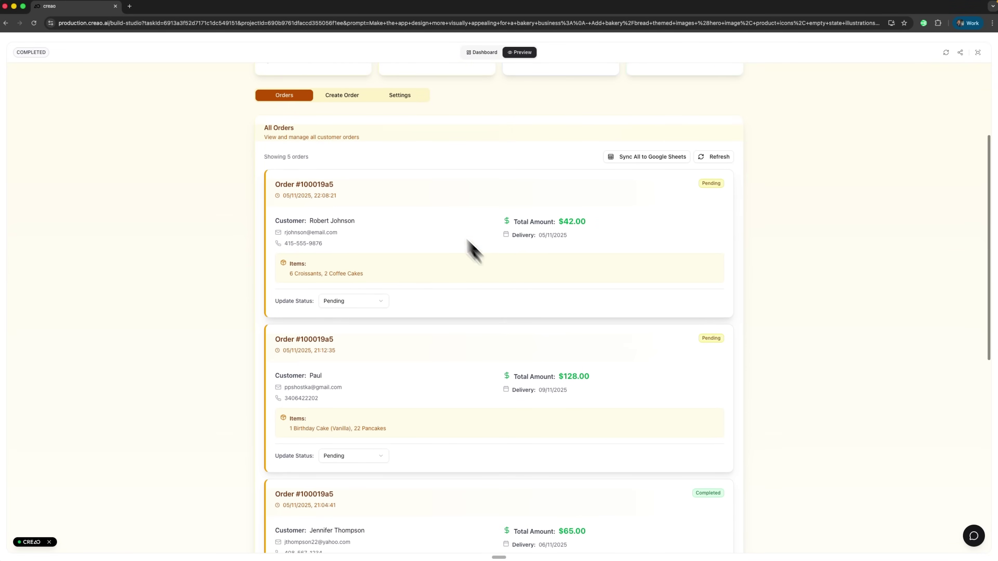
click(334, 96)
click(405, 248)
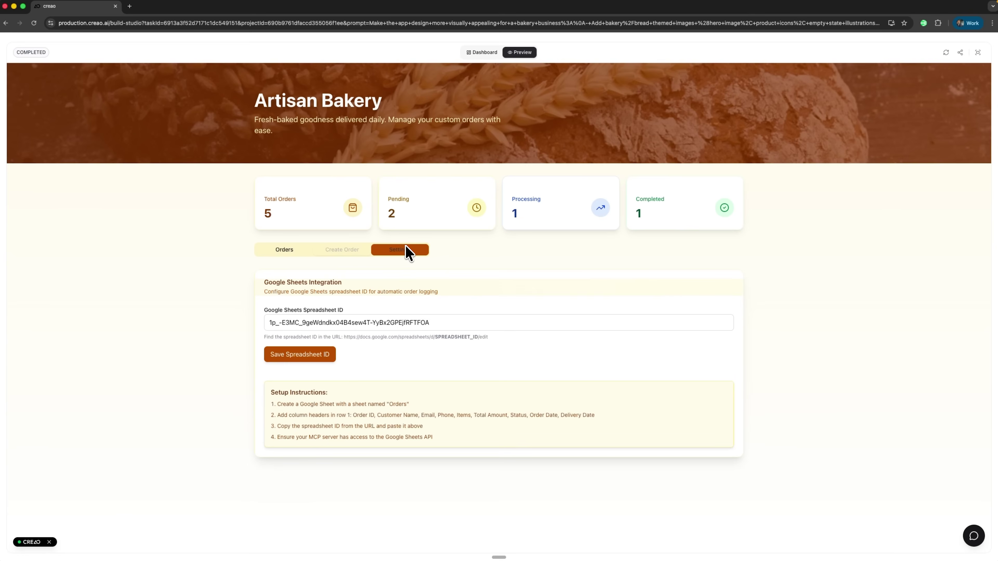
click(284, 251)
scroll(410, 356, down, 15)
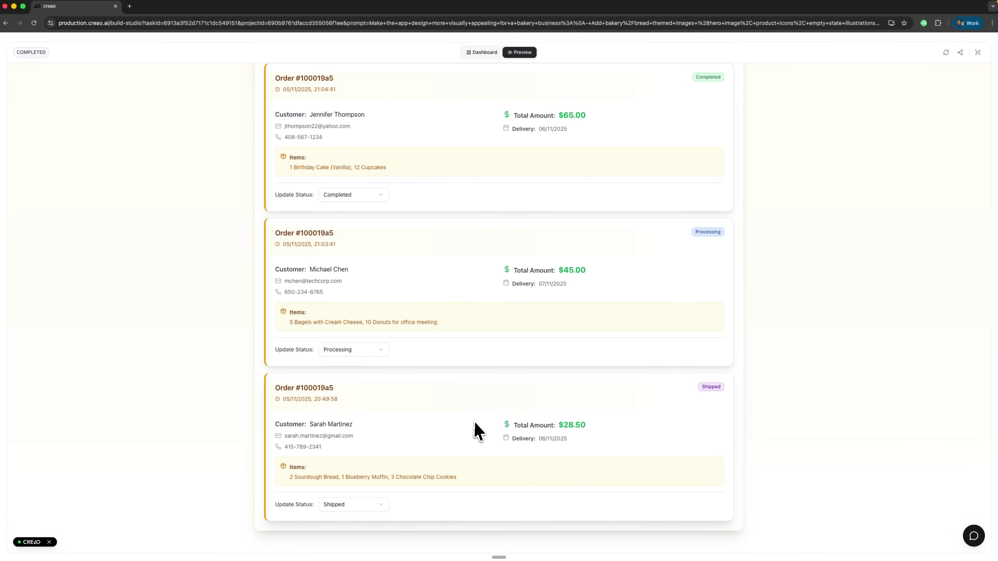
scroll(475, 418, up, 10)
scroll(474, 424, up, 5)
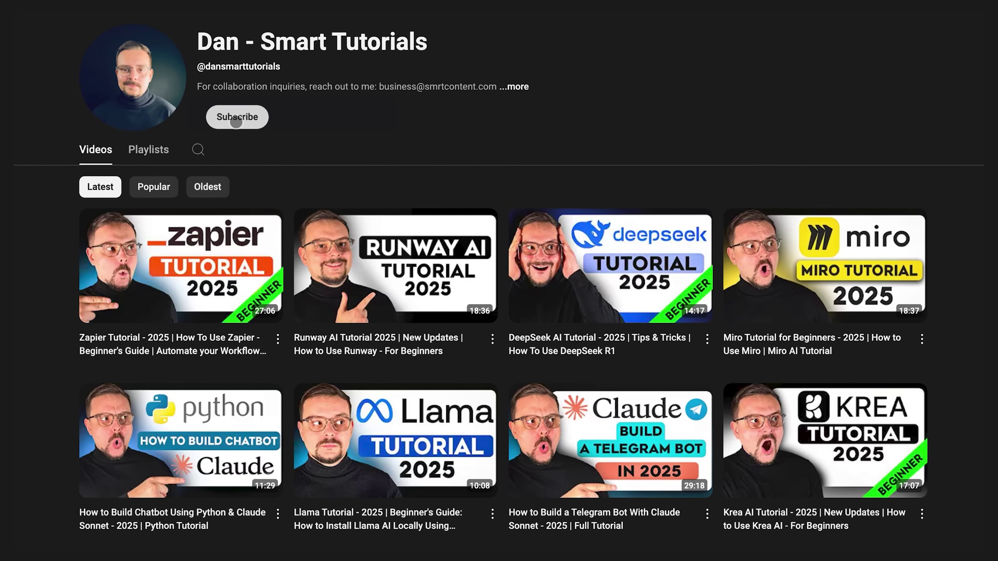
Subscribe to the tutorial channel with notifications set to All.
click(236, 122)
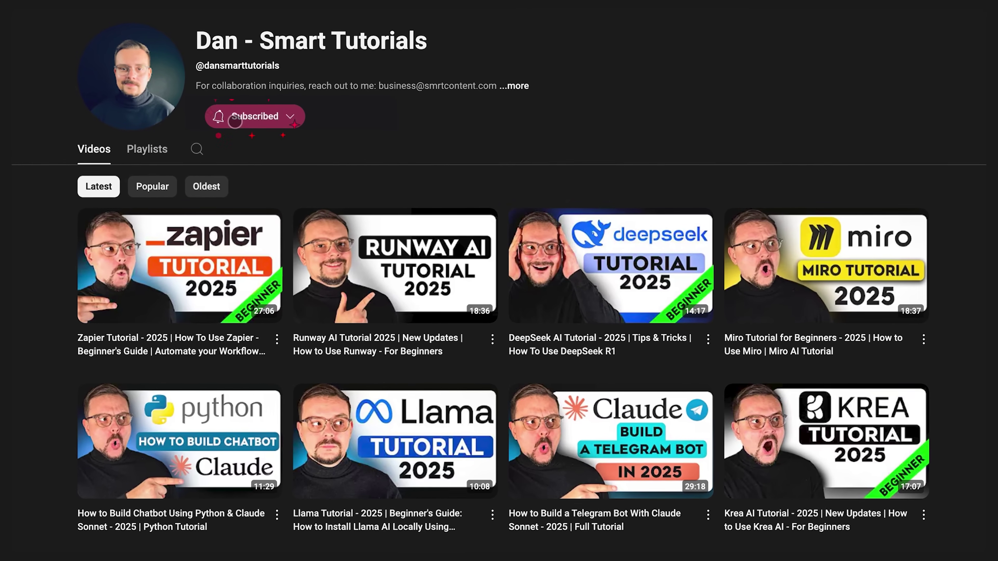
click(251, 114)
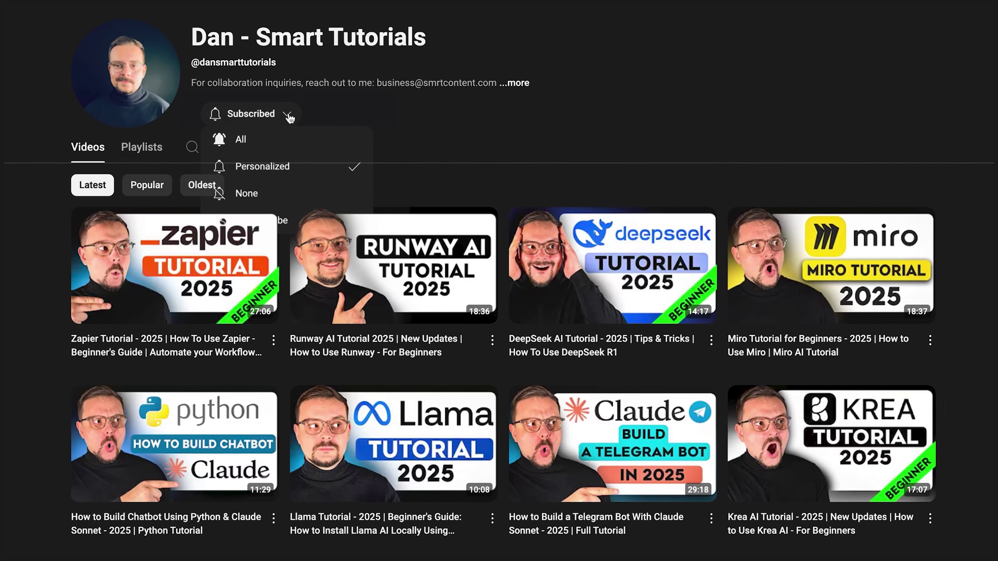
click(238, 139)
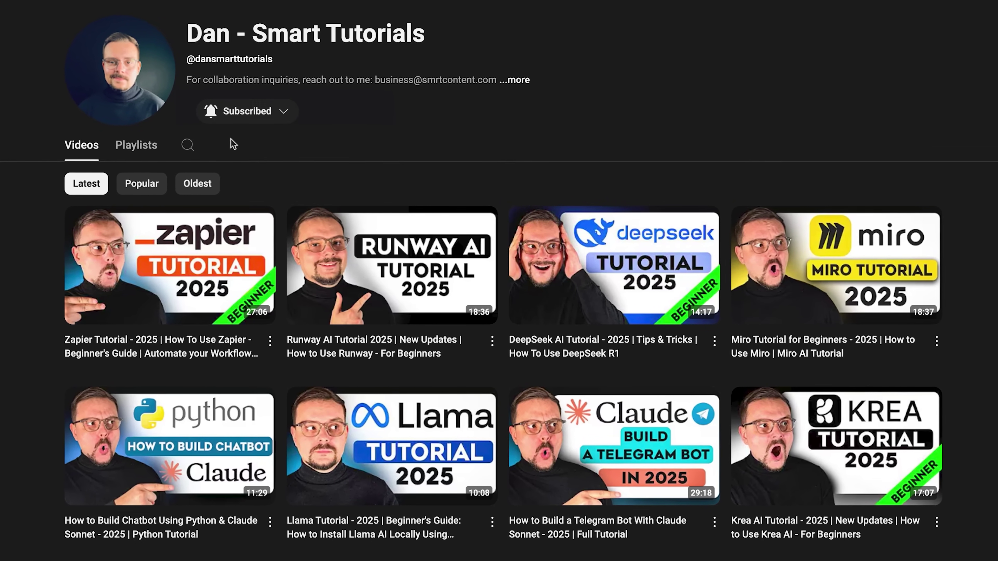